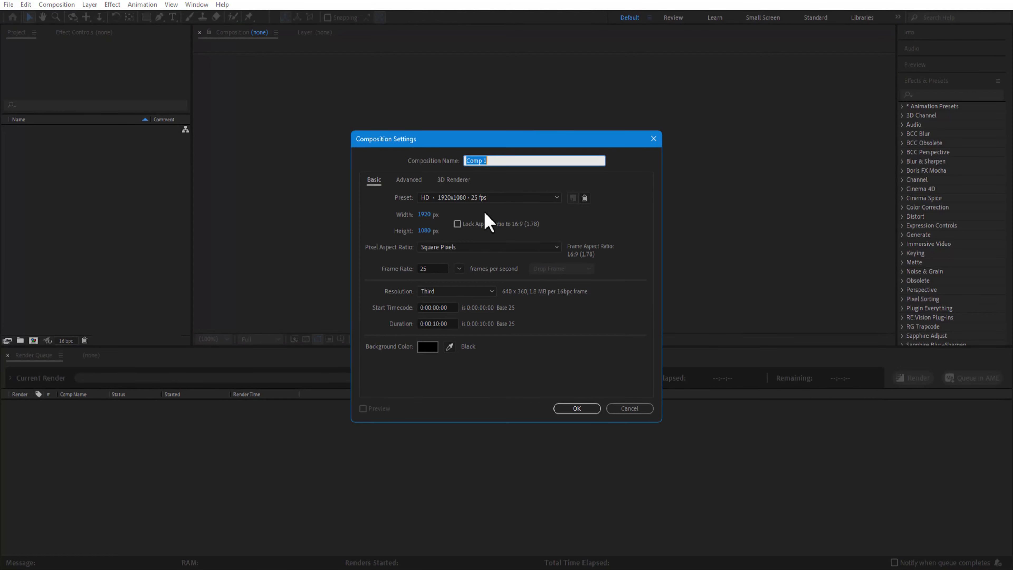
Step: Create a 5-second 'main' composition and add a solid named 'bg'
left_click(436, 324)
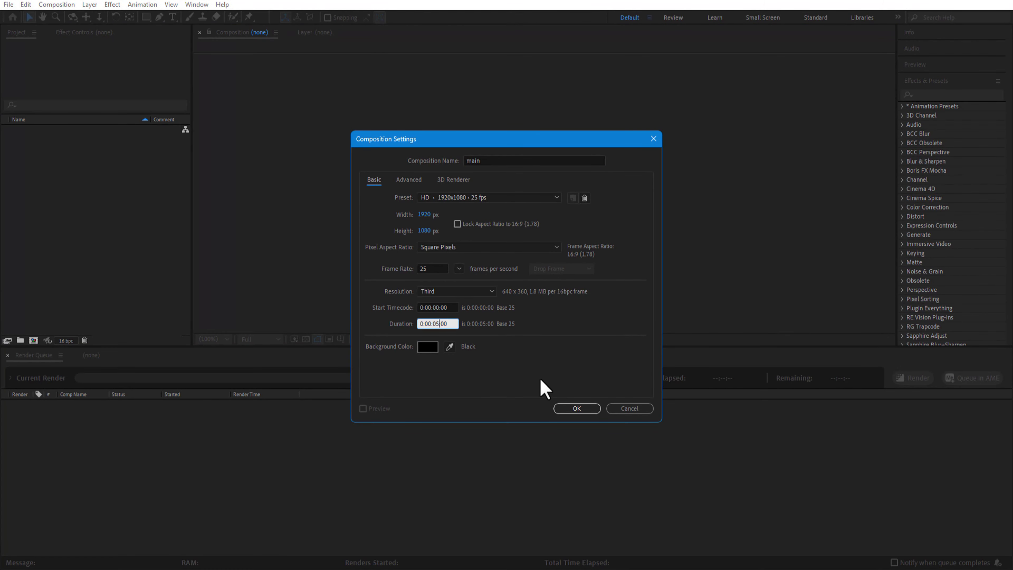
left_click(575, 408)
right_click(135, 441)
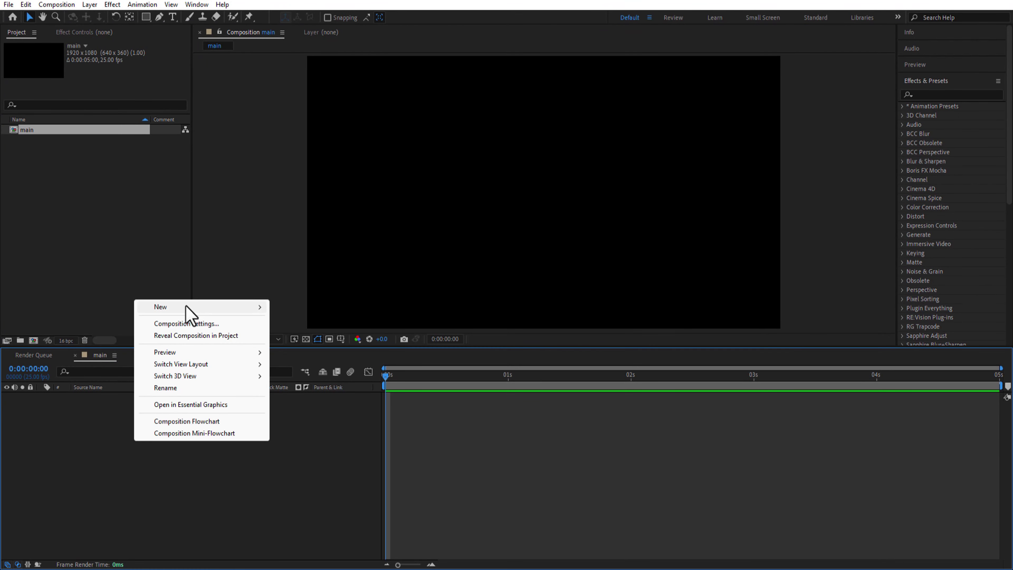
mouse_move(186, 307)
left_click(297, 336)
type("bg")
left_click(175, 390)
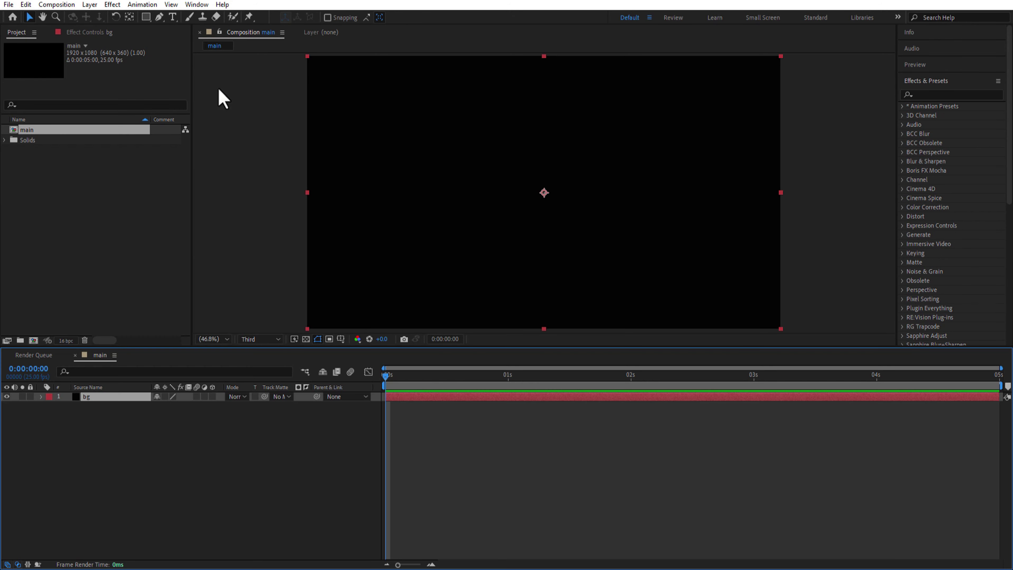
Step: Type 'Merry Christmas' on two lines and scale the title up
left_click(172, 17)
left_click(443, 186)
type("Merry")
key("Return")
type("Christmas")
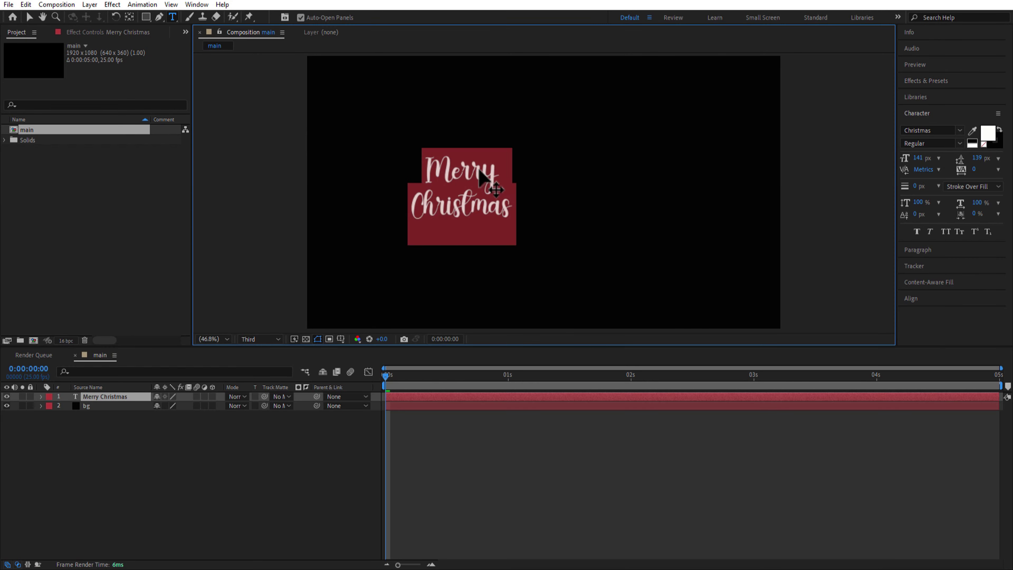
key("ctrl+Return")
key("s")
left_click_drag(164, 406, 184, 406)
left_click(140, 476)
left_click(101, 406)
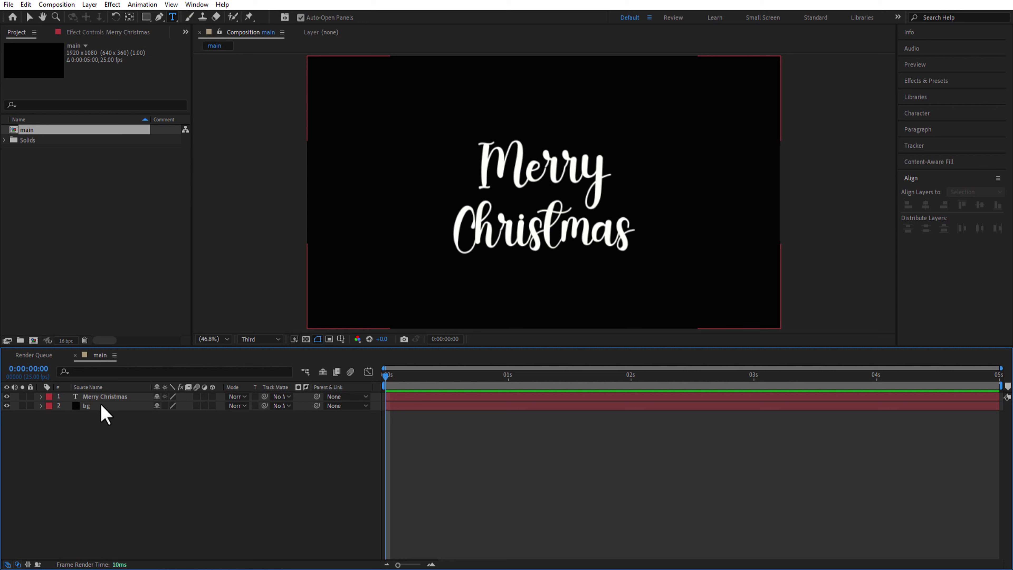
Step: Pre-compose the Merry Christmas layer into a comp named 'text'
right_click(102, 397)
left_click(138, 327)
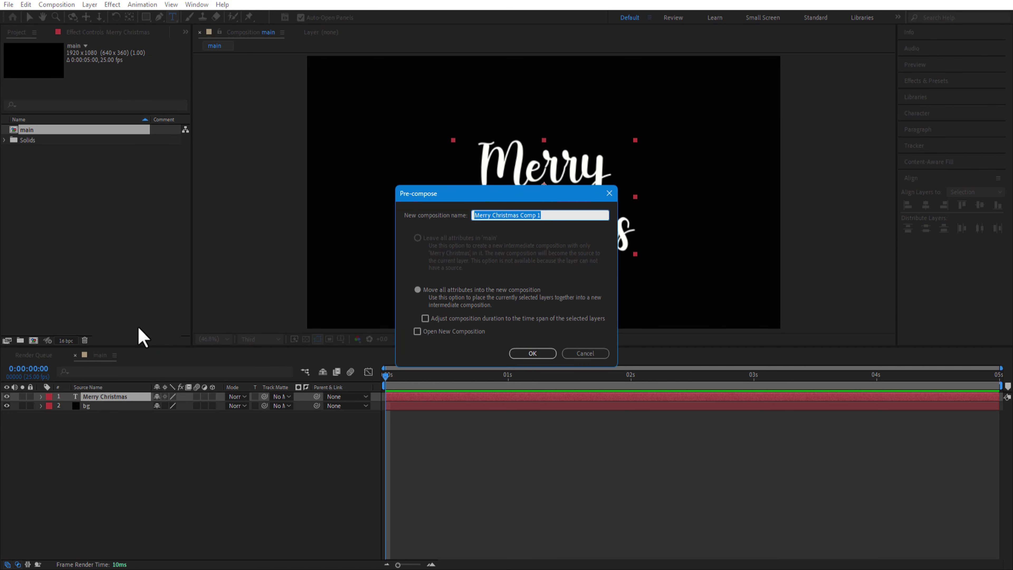
type("text")
left_click(523, 354)
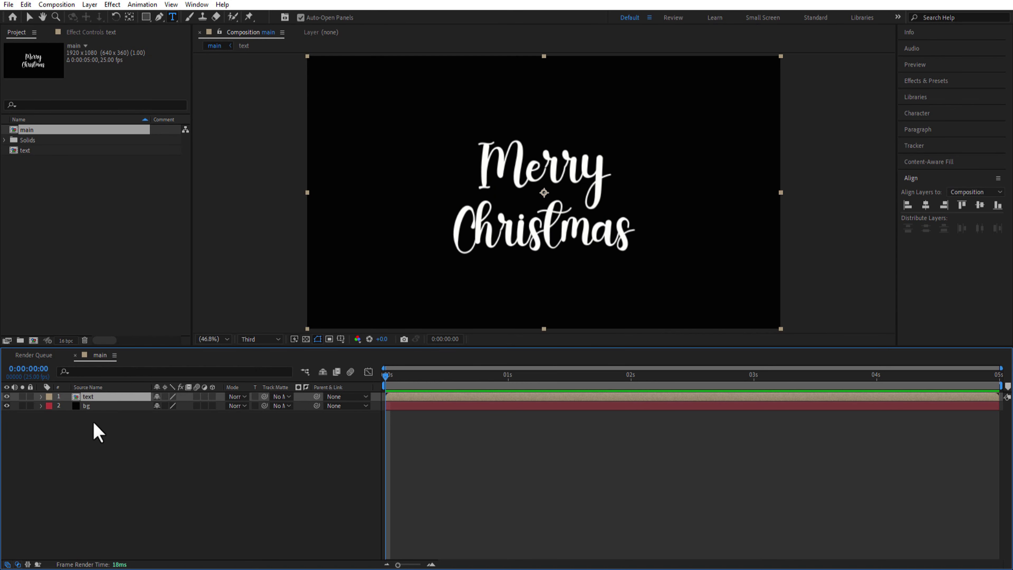
Step: Inside the 'text' precomp, add a solid named 'noise'
double_click(89, 397)
right_click(131, 445)
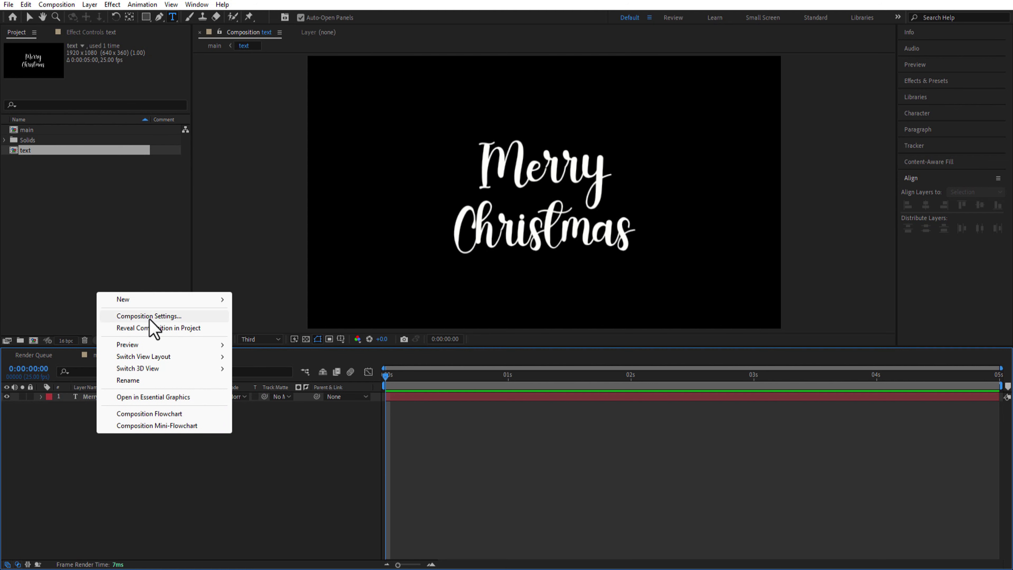
mouse_move(150, 300)
left_click(270, 327)
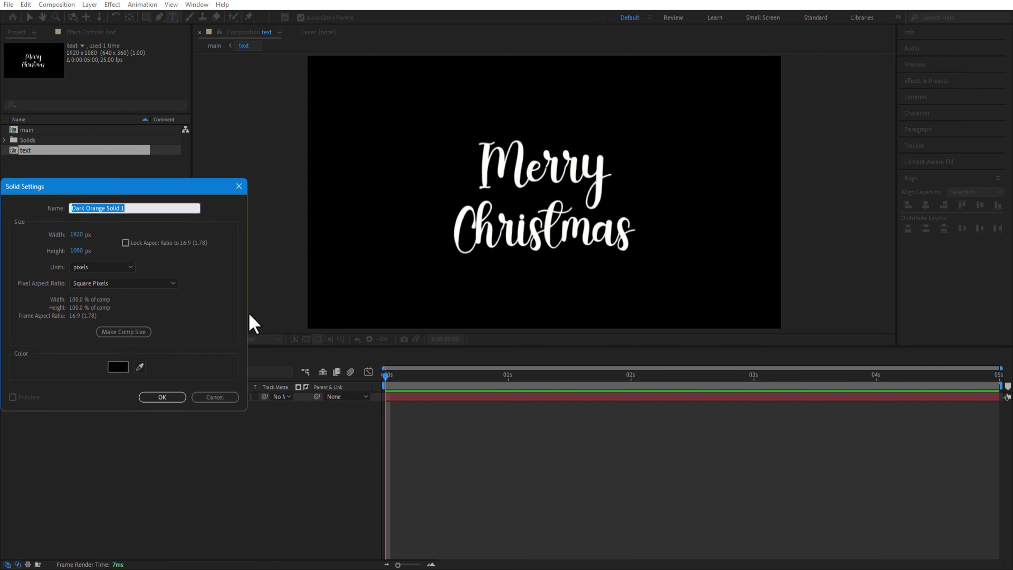
type("noise")
left_click(163, 396)
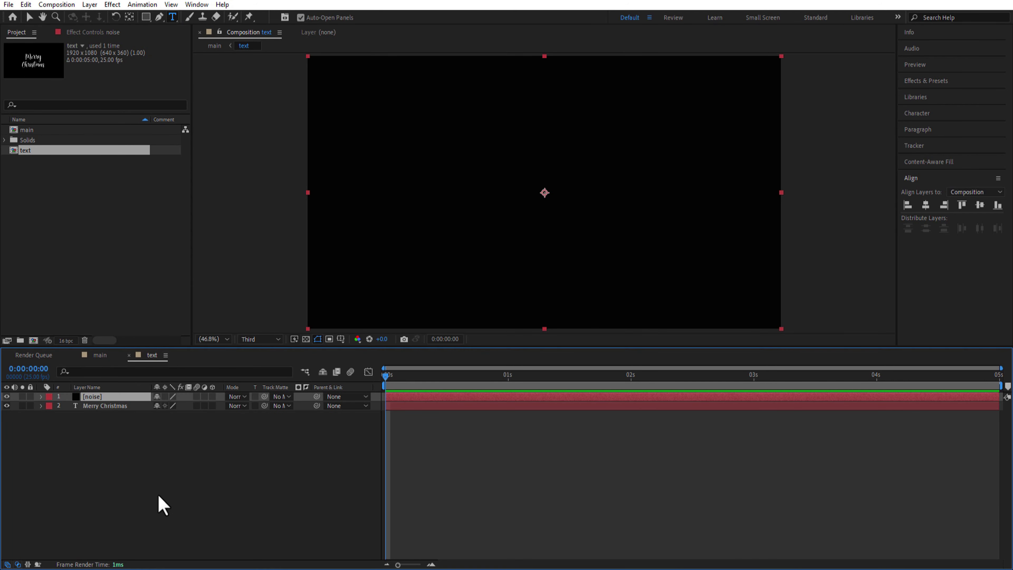
Step: Apply Fractal Noise to the noise solid and set Contrast to 650
left_click(926, 80)
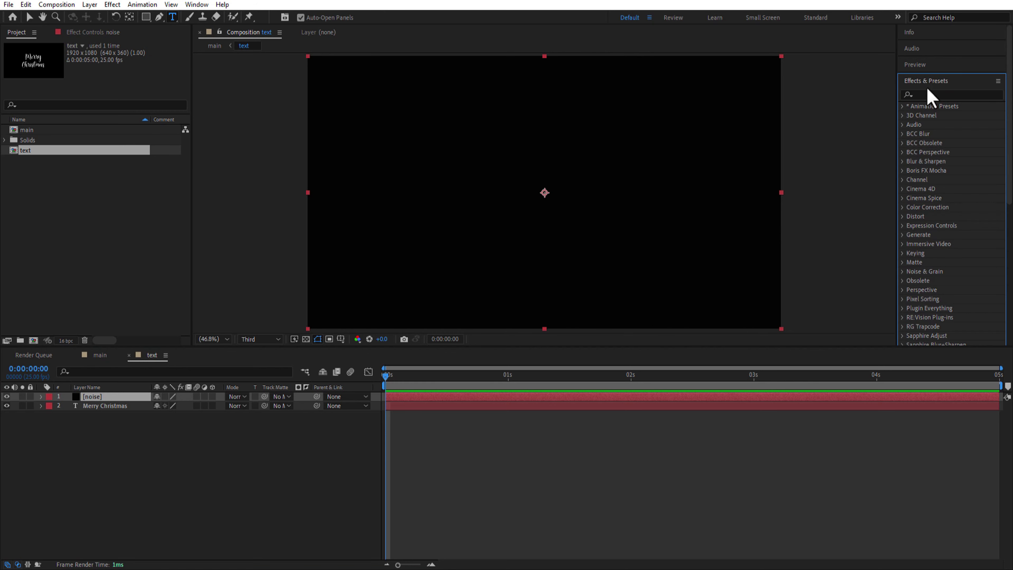
left_click(928, 95)
type("fract")
left_click_drag(948, 188, 129, 397)
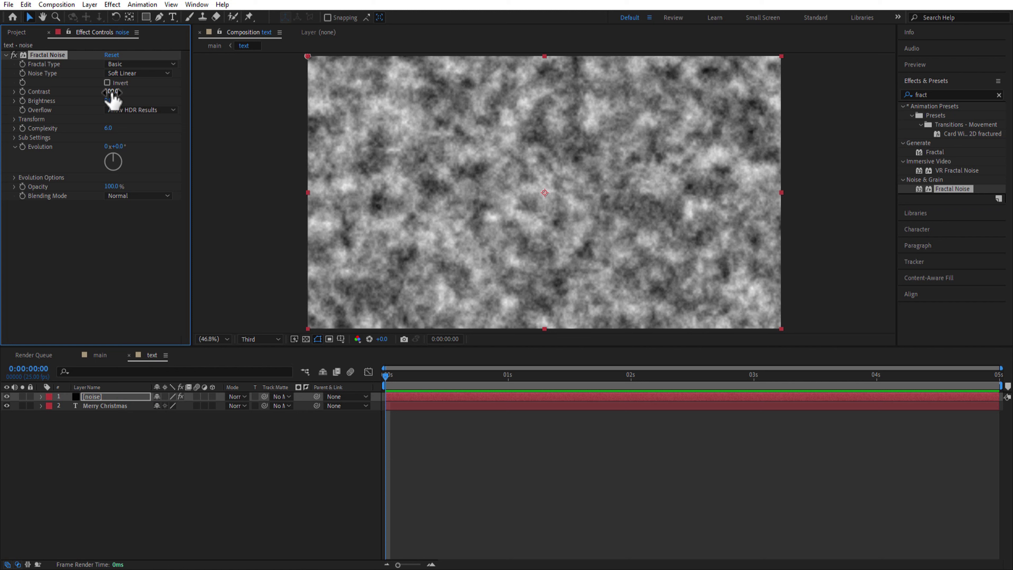
type("650")
key("Return")
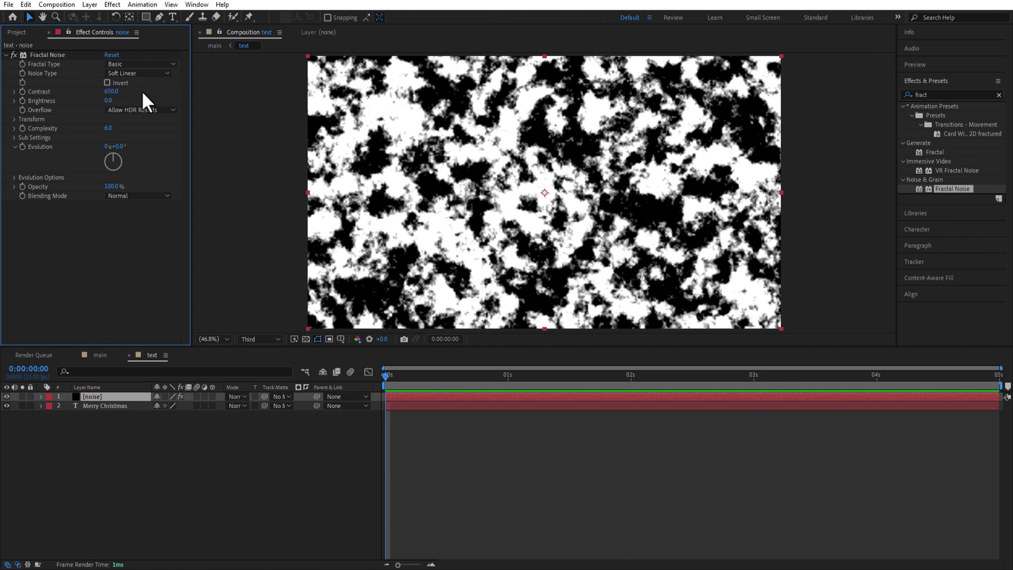
Step: Keyframe Brightness at -400 at the start, then move the playhead to 3 seconds
left_click(27, 113)
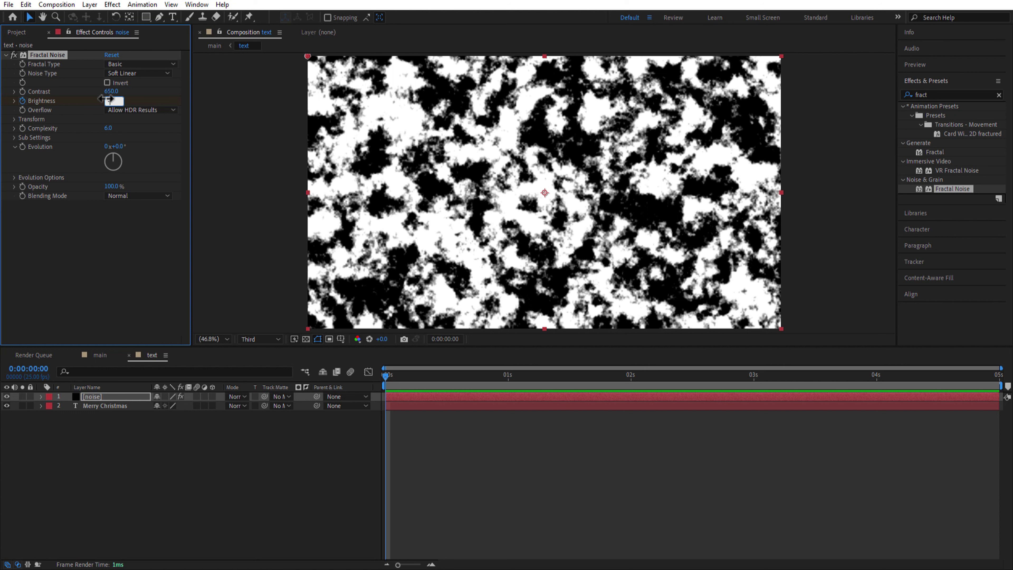
key("Return")
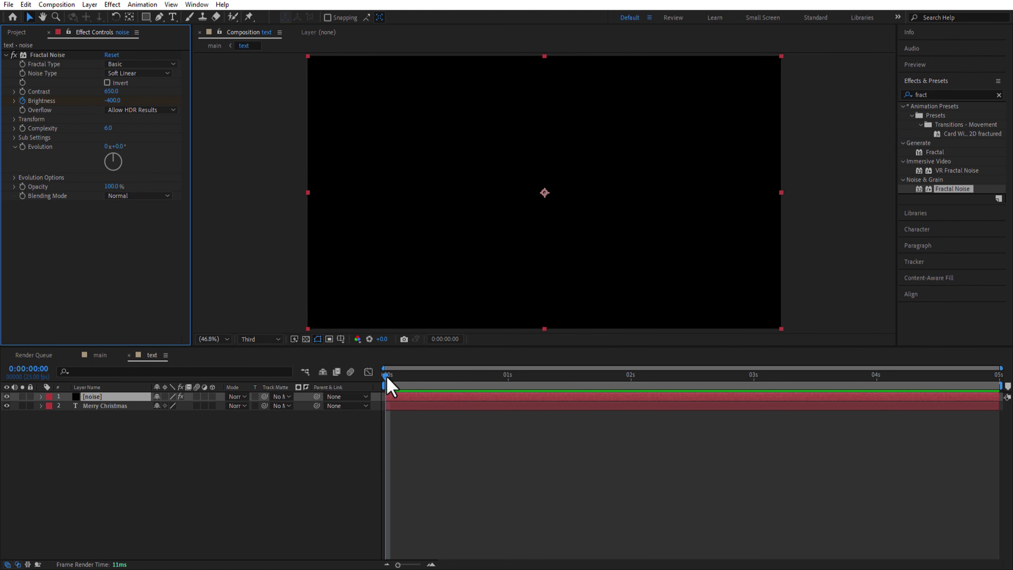
left_click_drag(387, 379, 753, 401)
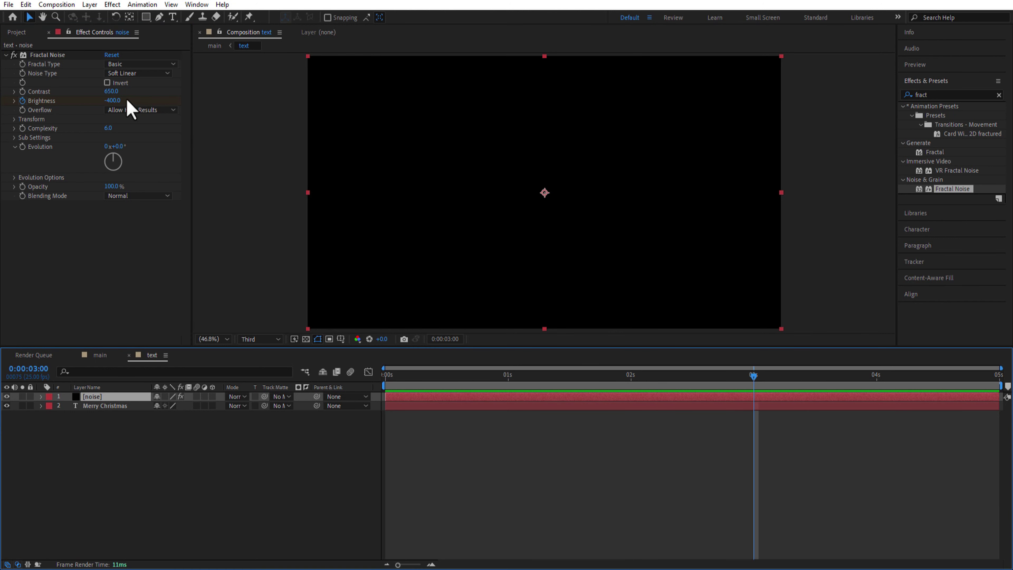
left_click(113, 100)
Step: Set Brightness to 400 at 3 seconds and drive Evolution with the expression time*400
type("400")
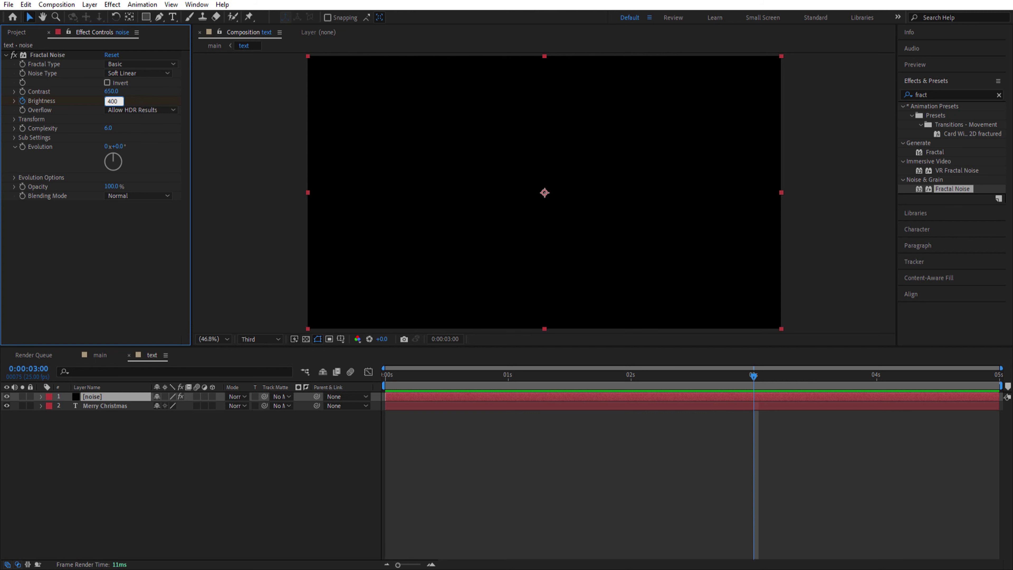
key("Return")
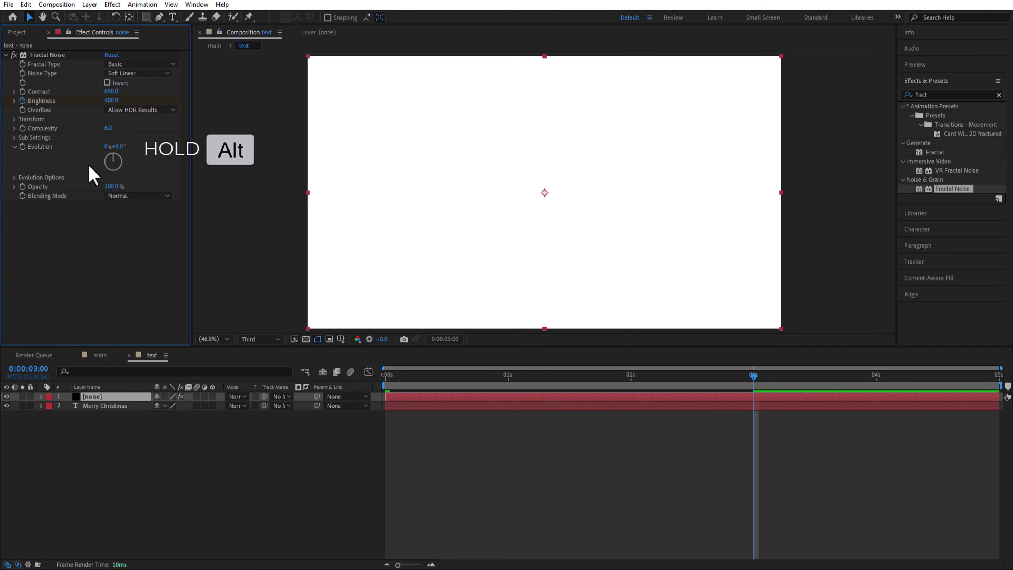
left_click(22, 147, "alt")
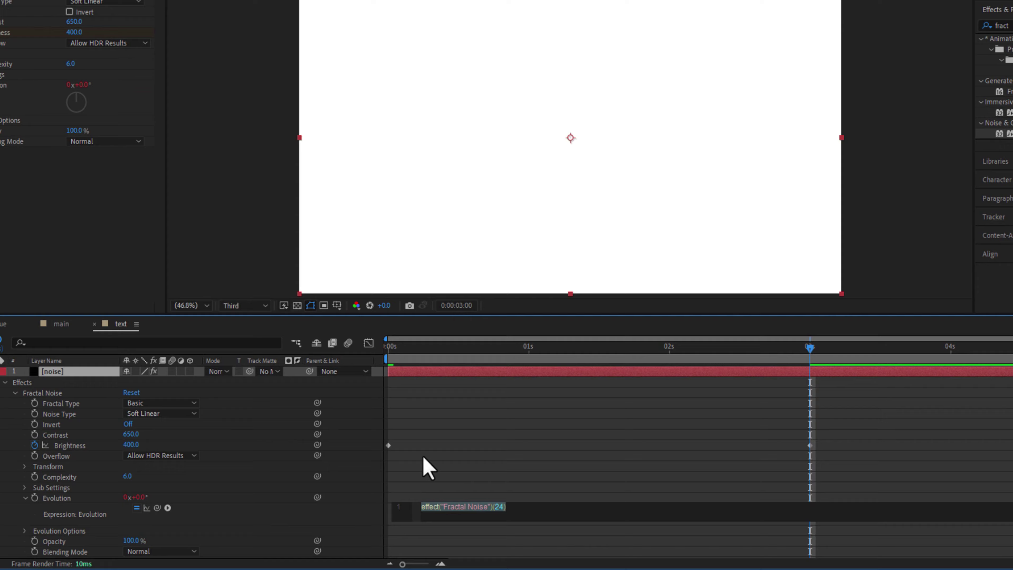
type("time*40")
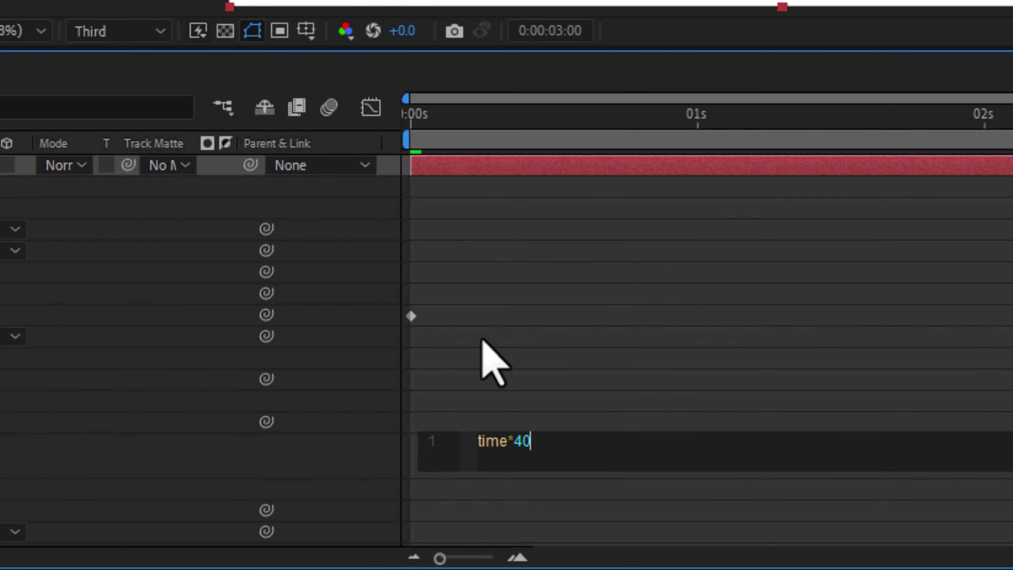
type("0")
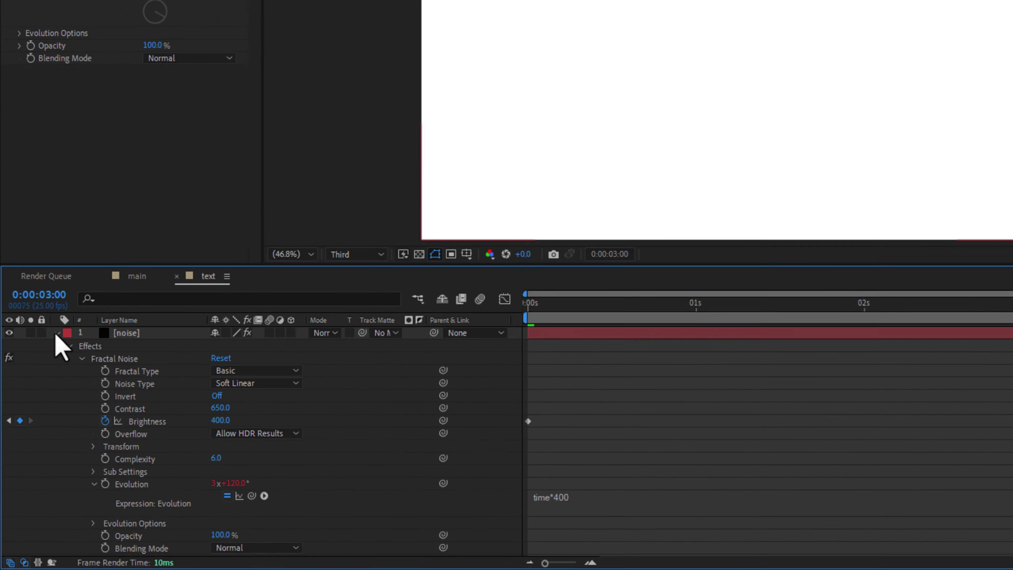
Step: Use the noise layer as the Merry Christmas track matte and scrub to preview the reveal
left_click(56, 334)
left_click(485, 285)
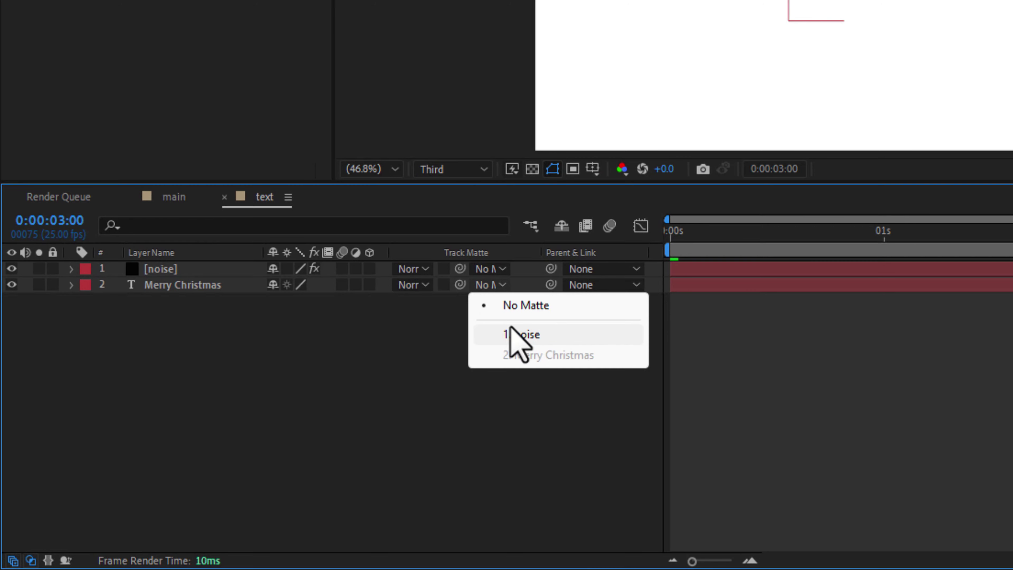
left_click(519, 335)
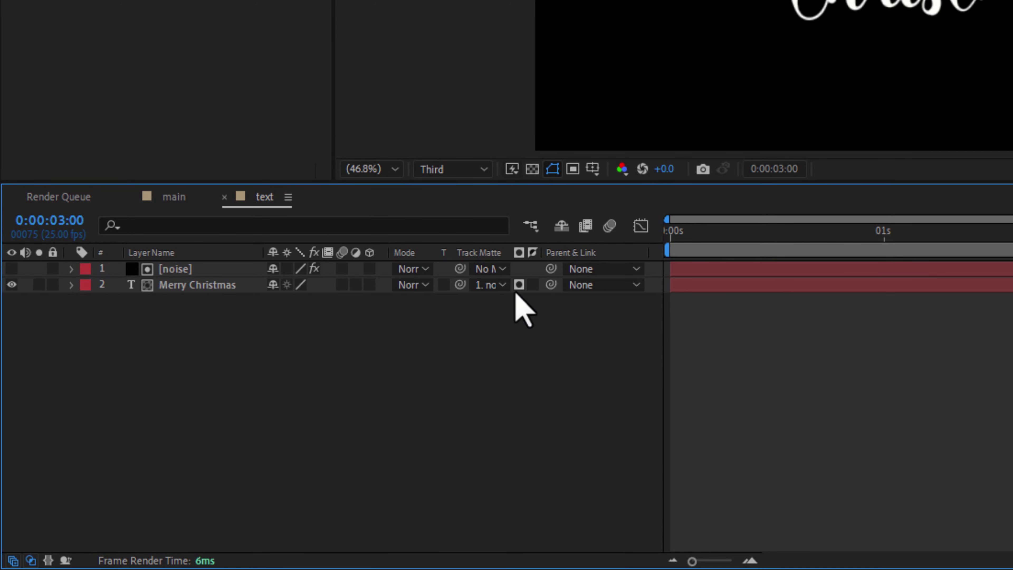
left_click_drag(676, 249, 862, 274)
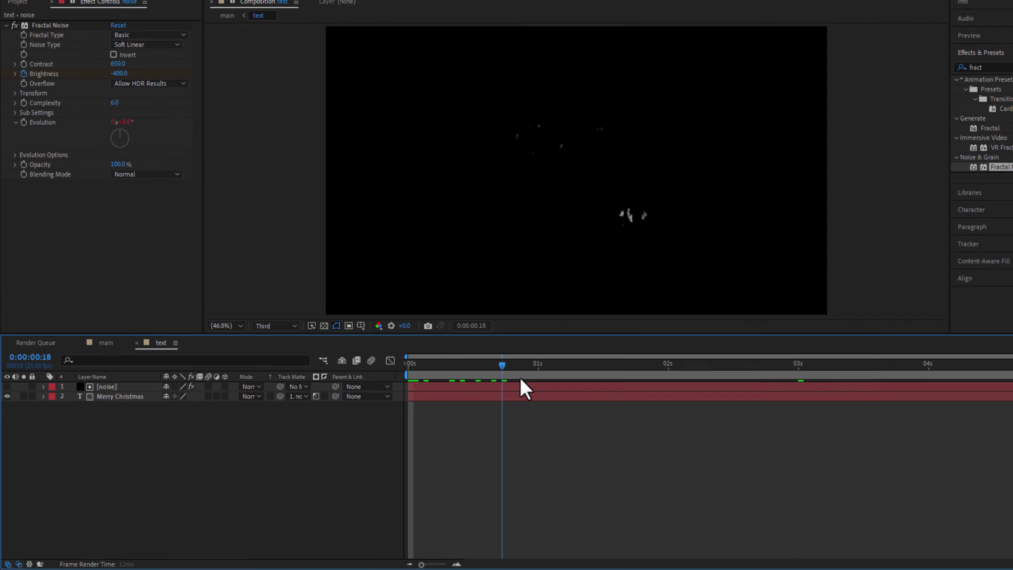
left_click_drag(525, 390, 388, 421)
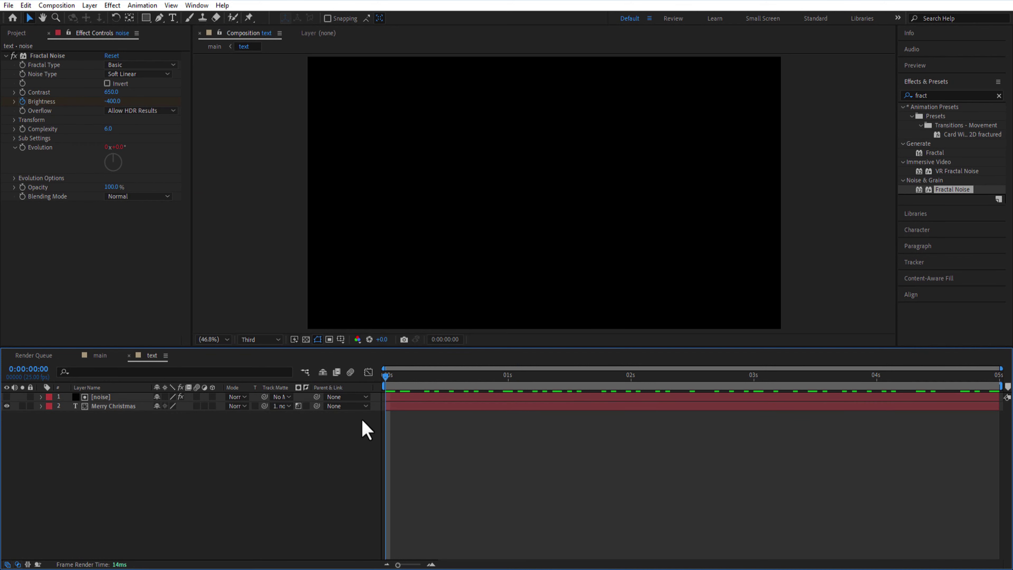
Step: Back in the main comp, apply Gradient Ramp to the bg layer
left_click(100, 355)
left_click(182, 405)
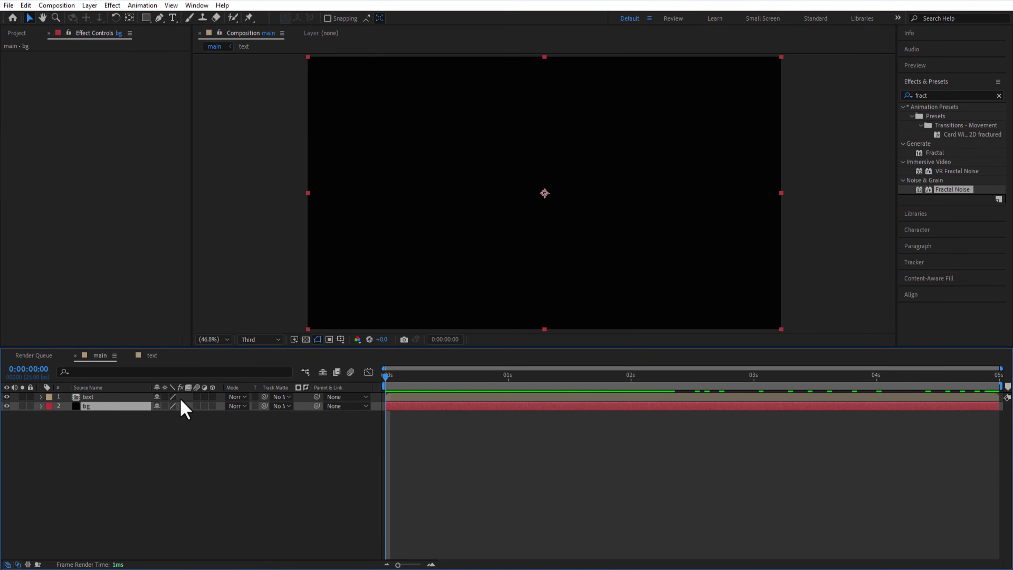
left_click(940, 95)
type("ram")
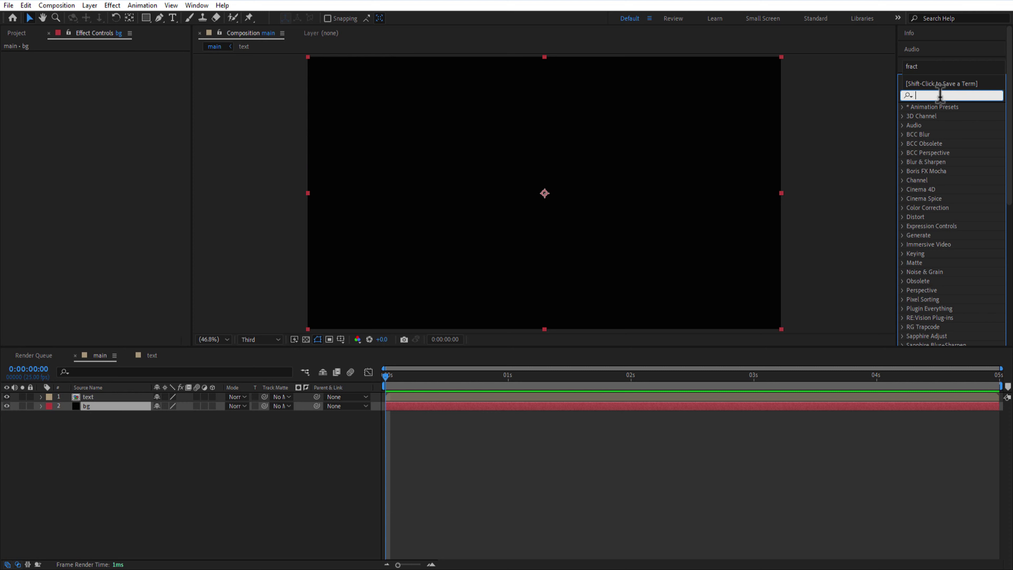
type("p")
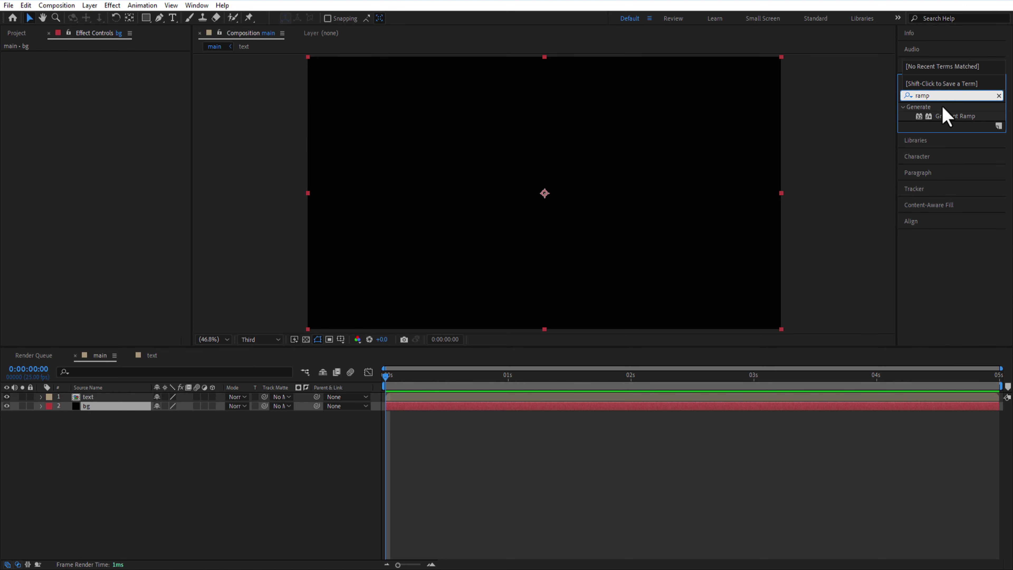
left_click_drag(948, 117, 116, 407)
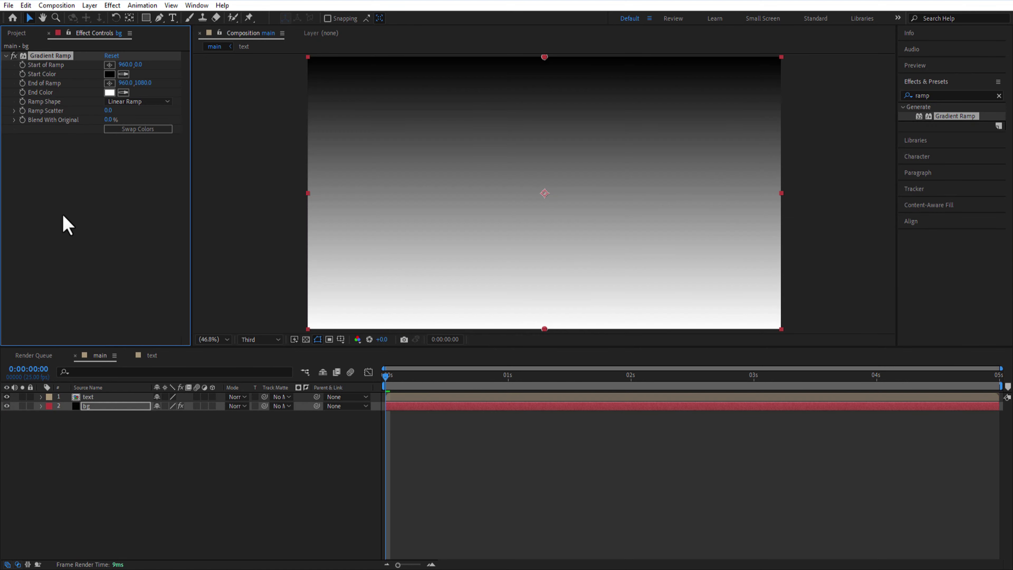
Step: Set the ramp's Start Color to cyan and End Color to deep blue
left_click(109, 74)
left_click(817, 249)
left_click(930, 231)
left_click(109, 92)
left_click(846, 277)
left_click(801, 297)
left_click(790, 284)
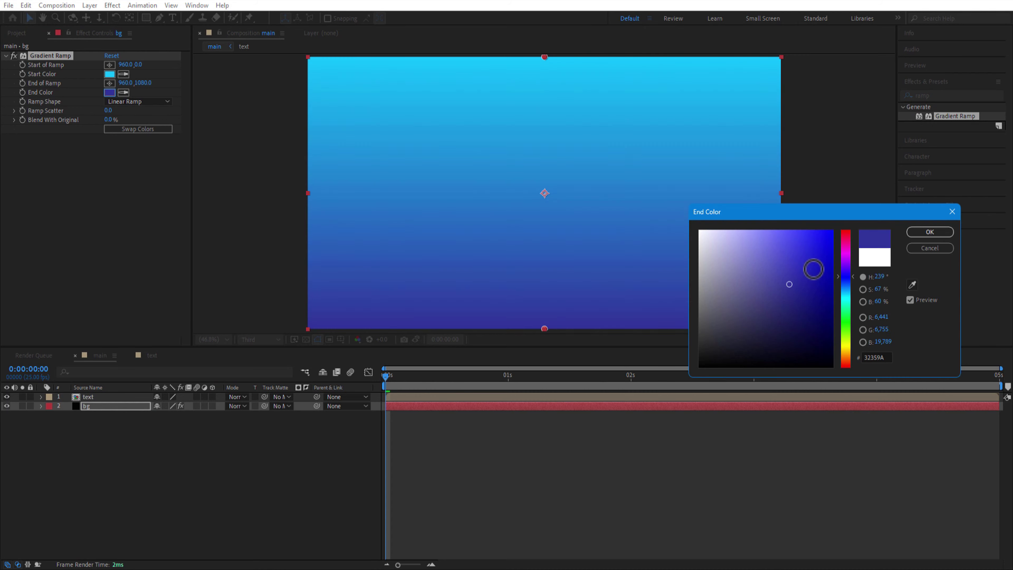
left_click(814, 264)
left_click(930, 232)
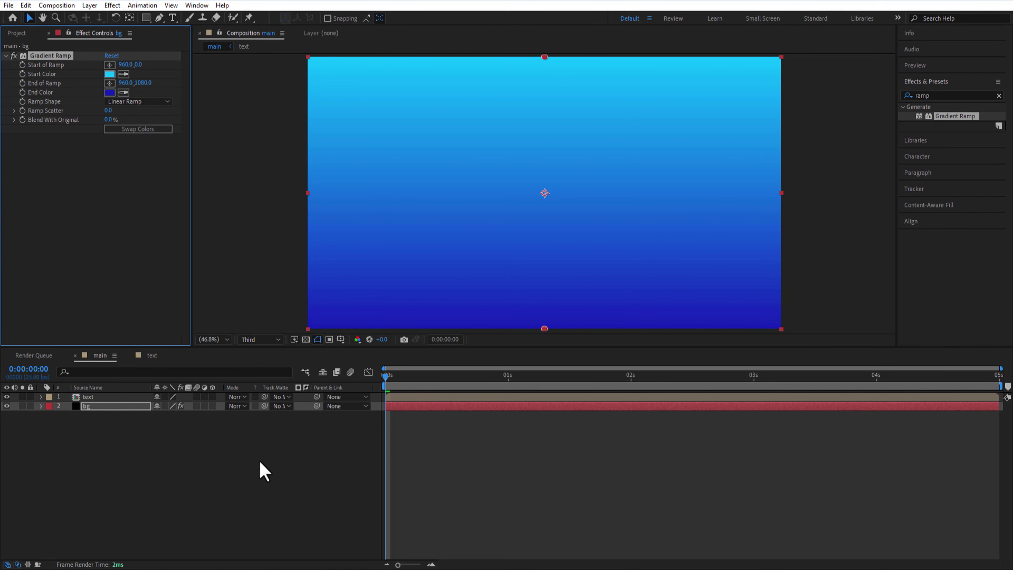
Step: Add the snowflakes image, fill it white (FFFFFF), and hide the layer
left_click_drag(35, 140, 104, 416)
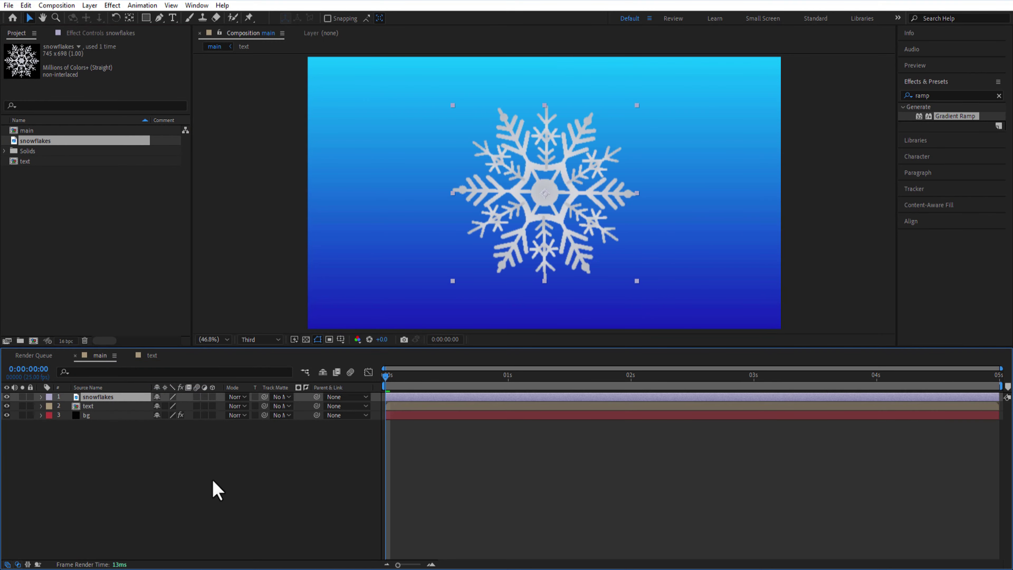
left_click(942, 95)
type("fill")
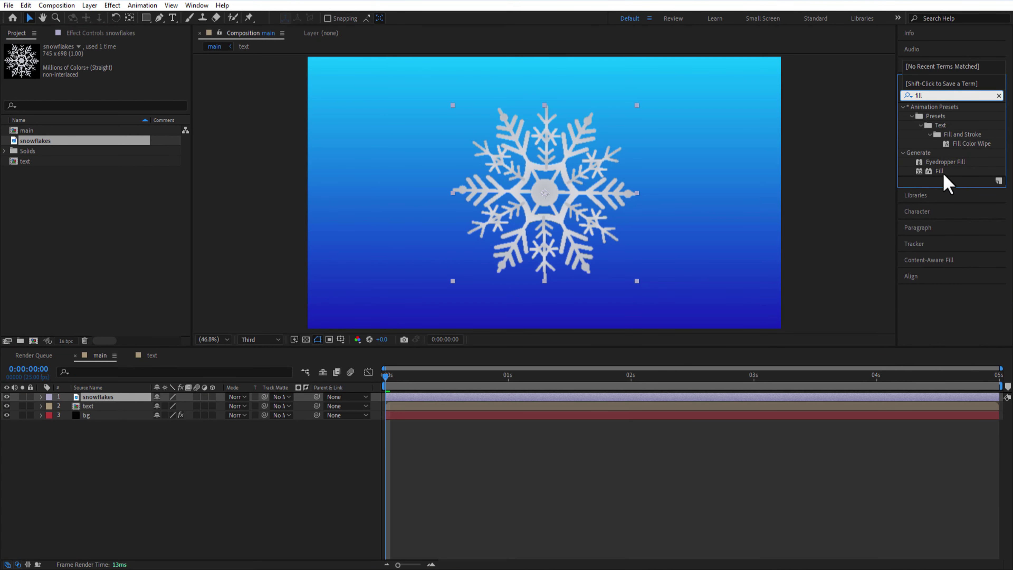
left_click_drag(940, 170, 121, 401)
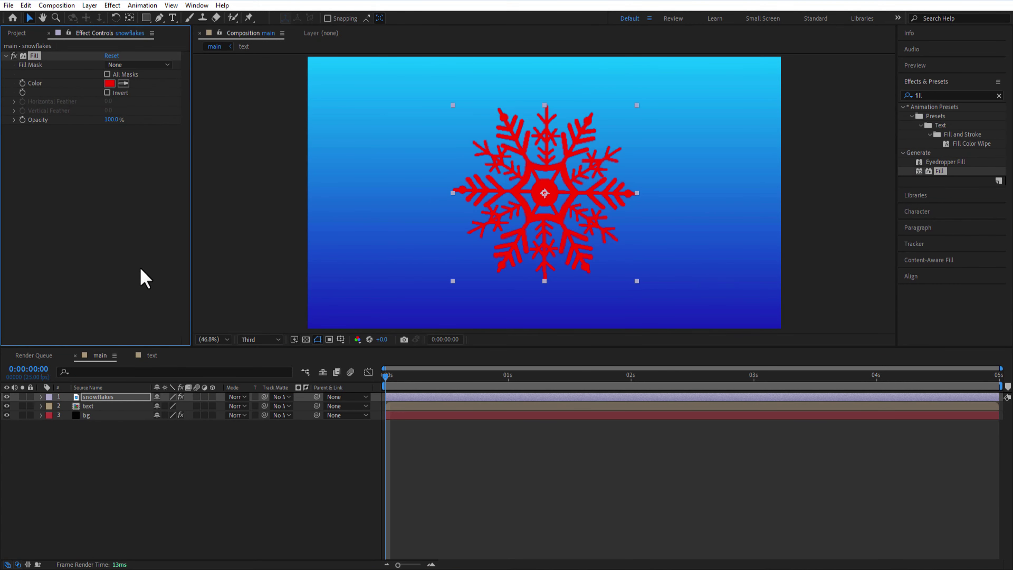
left_click(109, 83)
type("FFFFFF")
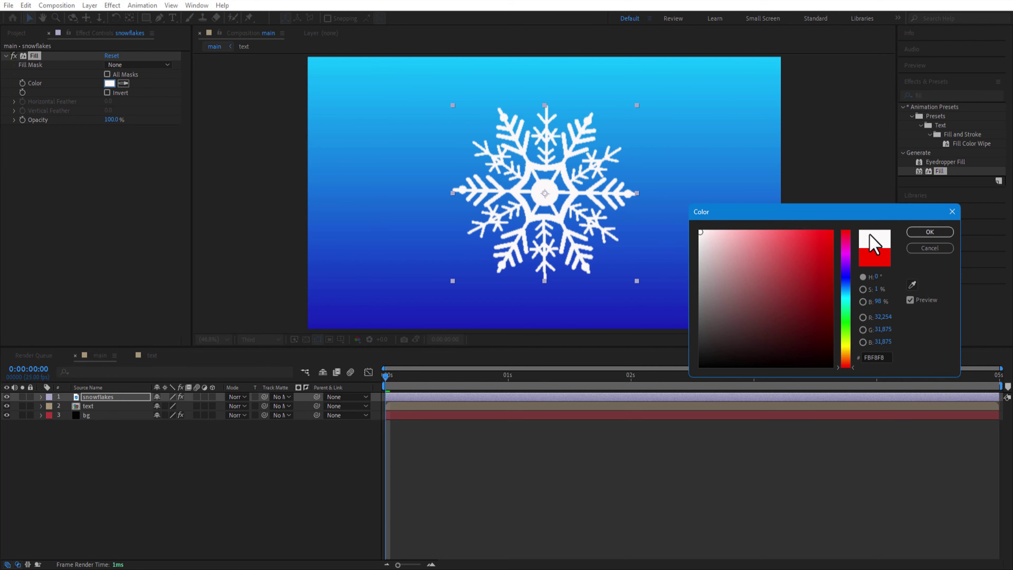
left_click(930, 232)
left_click(7, 397)
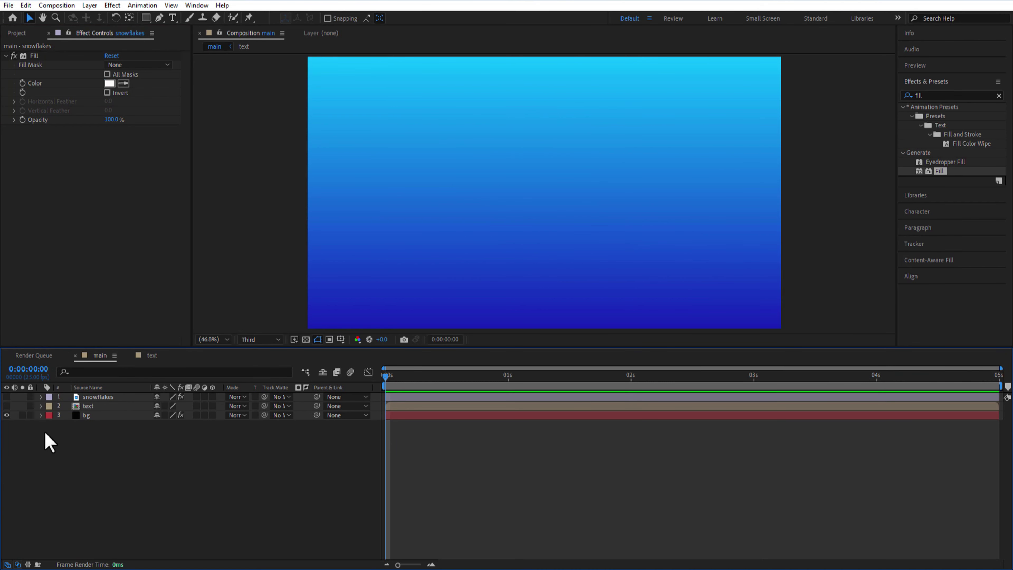
Step: Create a solid named 'snow flake layer' and apply CC Particle World to it
right_click(105, 465)
mouse_move(140, 326)
left_click(292, 353)
type("sn")
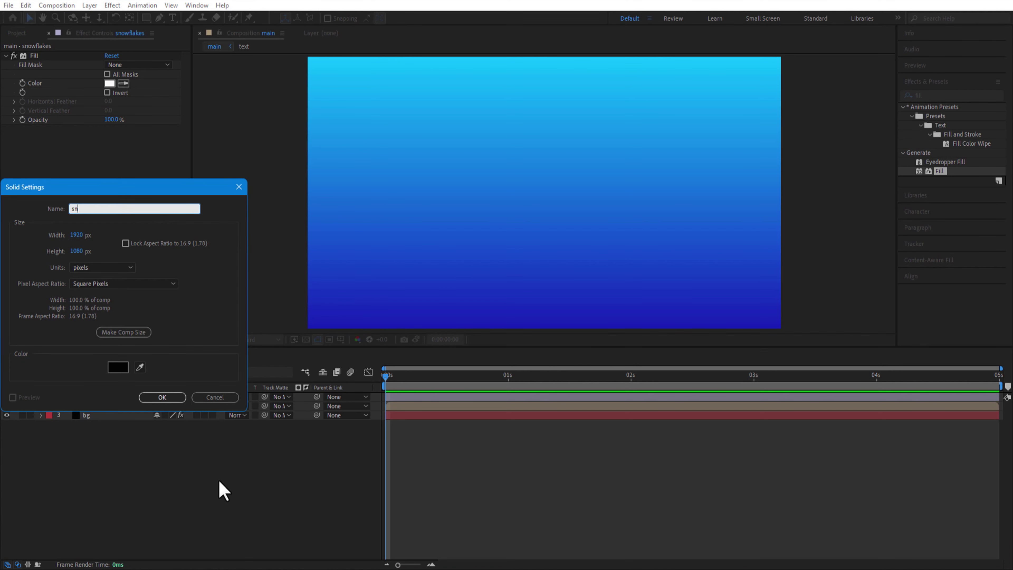
type("ow flake layer")
key("Return")
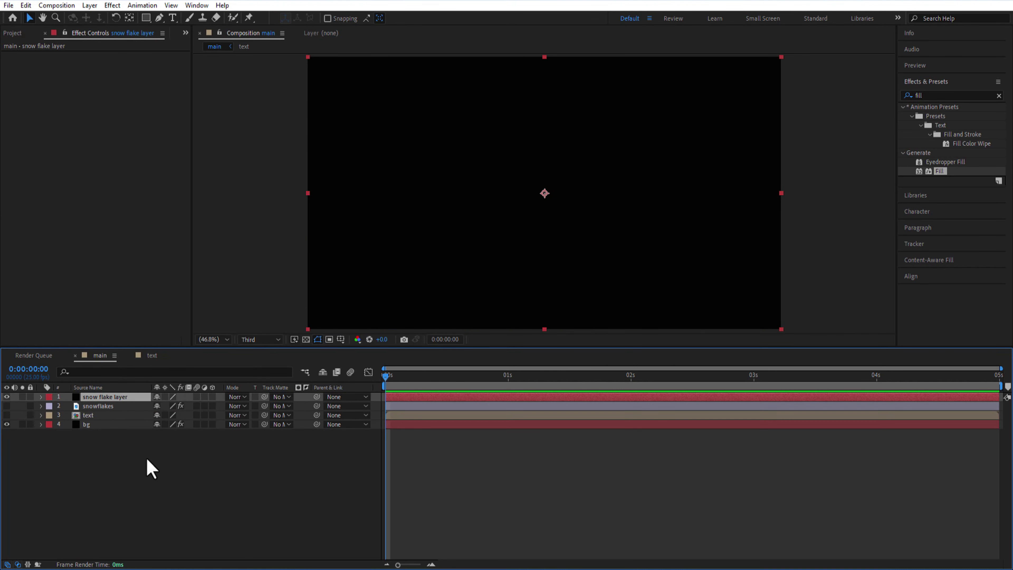
left_click(953, 95)
type("cc pa")
left_click_drag(948, 143, 459, 313)
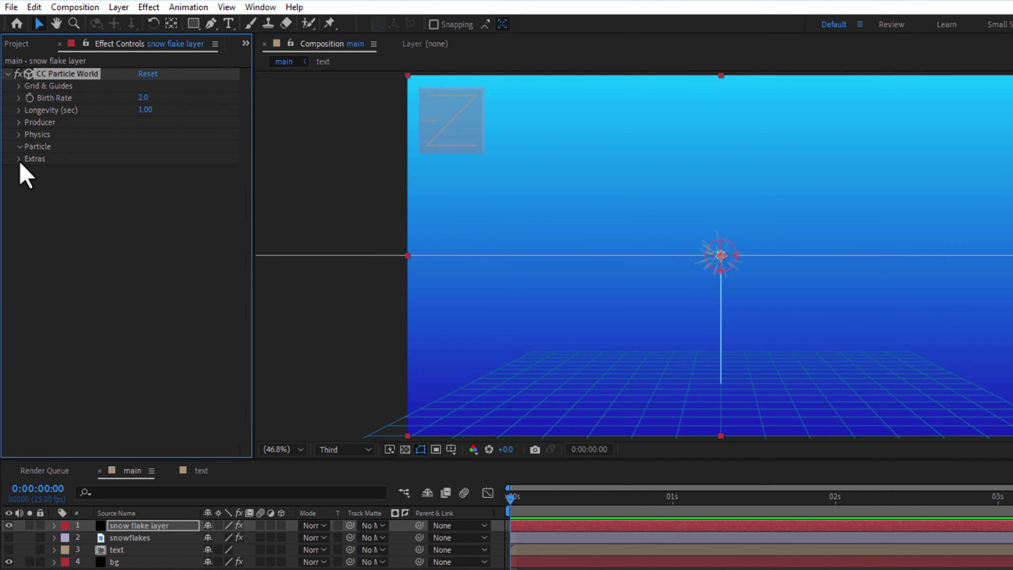
Step: Make the particles Textured QuadPolygons using the snowflakes layer as texture
left_click(167, 159)
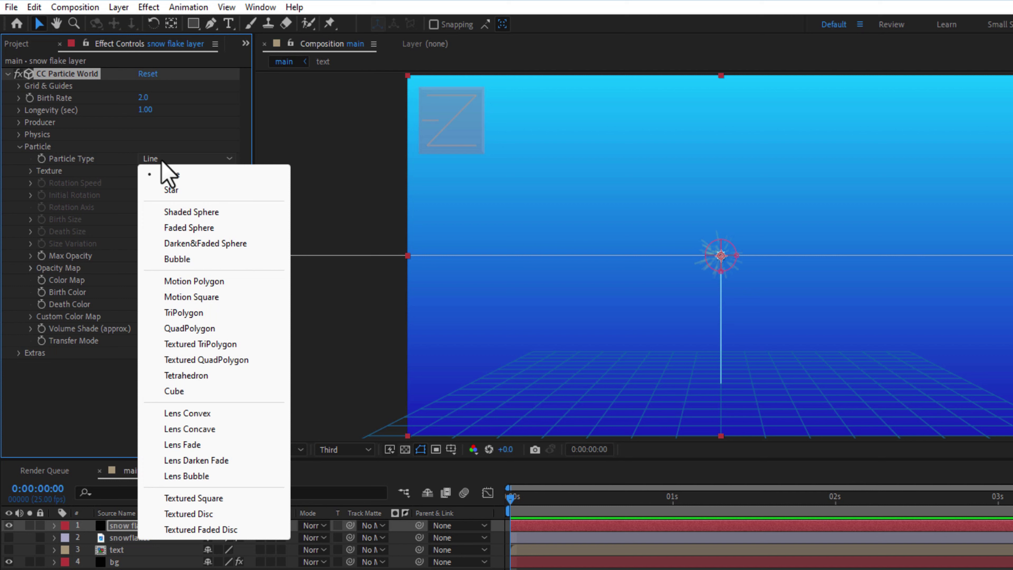
left_click(200, 369)
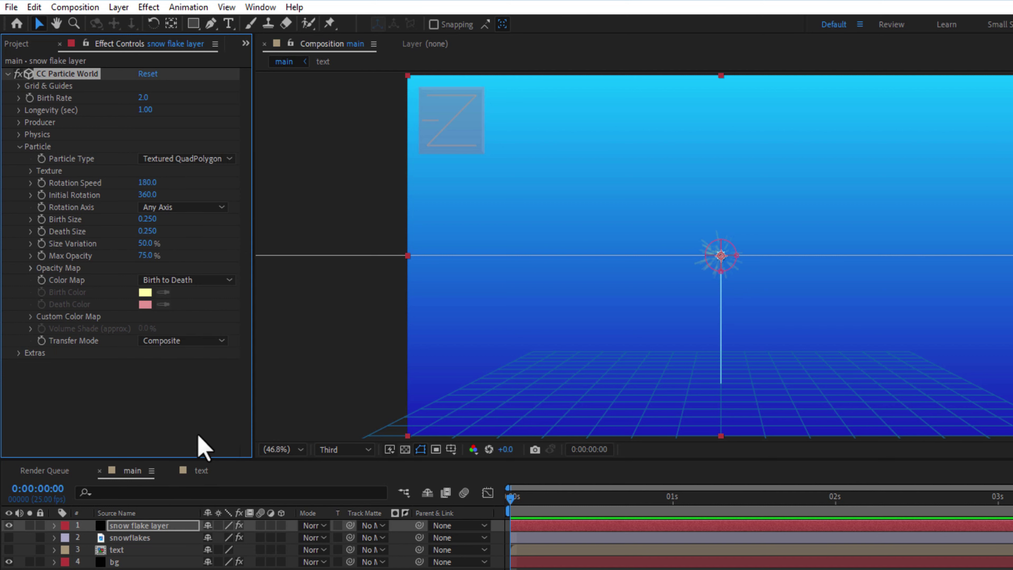
left_click(32, 172)
left_click(161, 183)
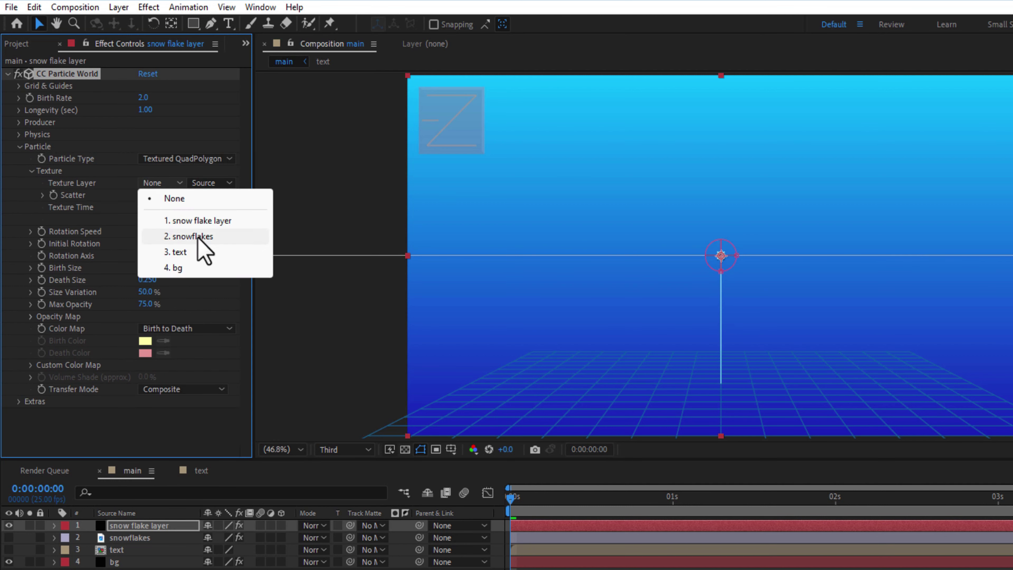
left_click(223, 236)
Step: Set particle Birth Size and Death Size both to 1
left_click(147, 268)
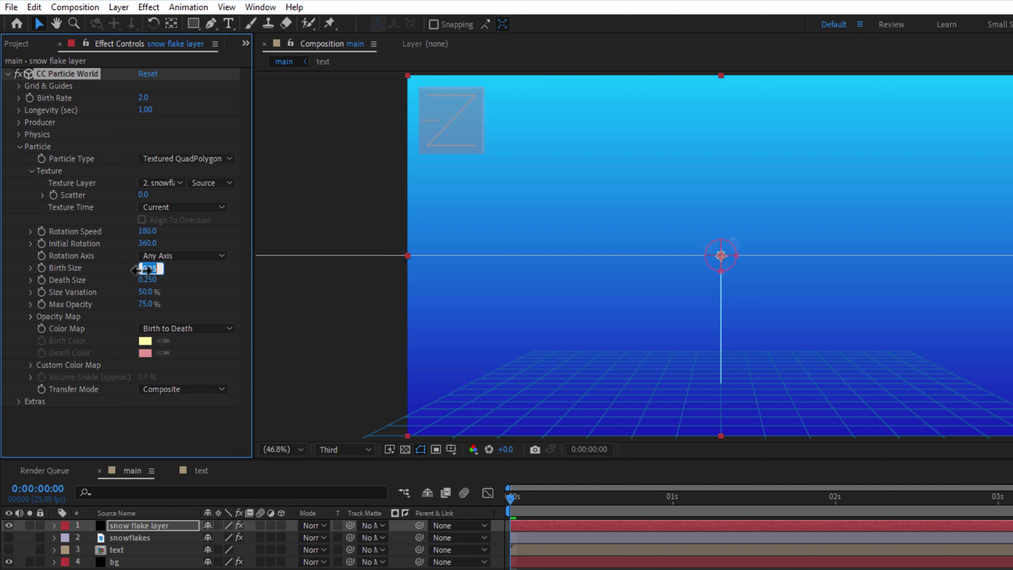
type("1")
key("Return")
left_click(148, 279)
type("1")
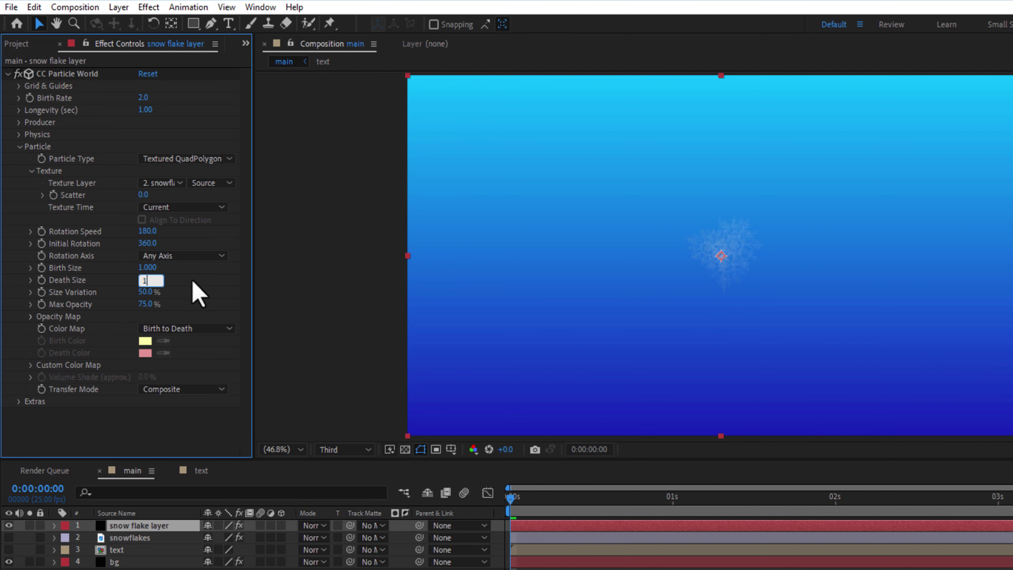
key("Return")
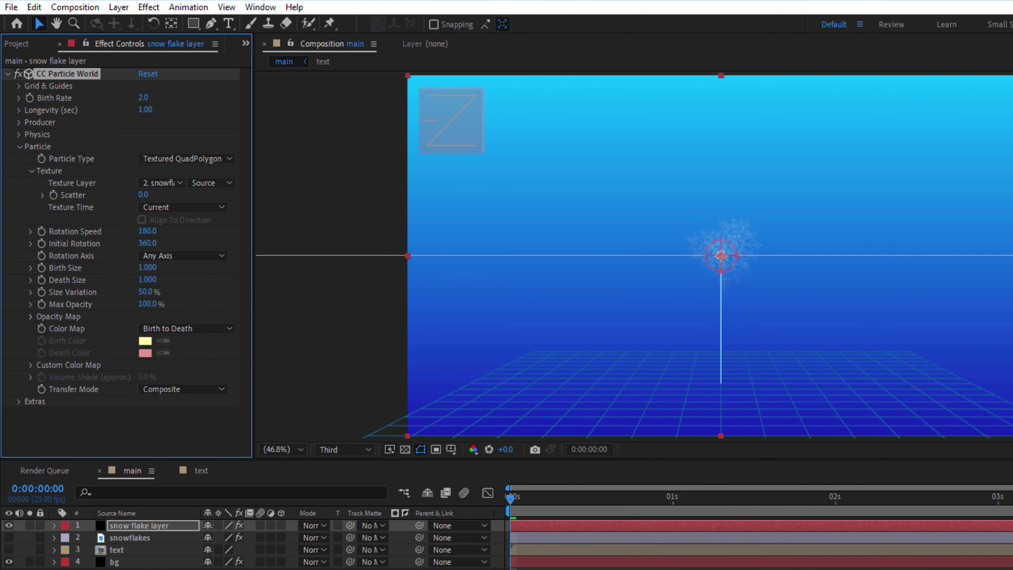
Step: Set Birth Rate to 0.1 and Longevity to 10 seconds
left_click(144, 98)
type("0.1")
key("Return")
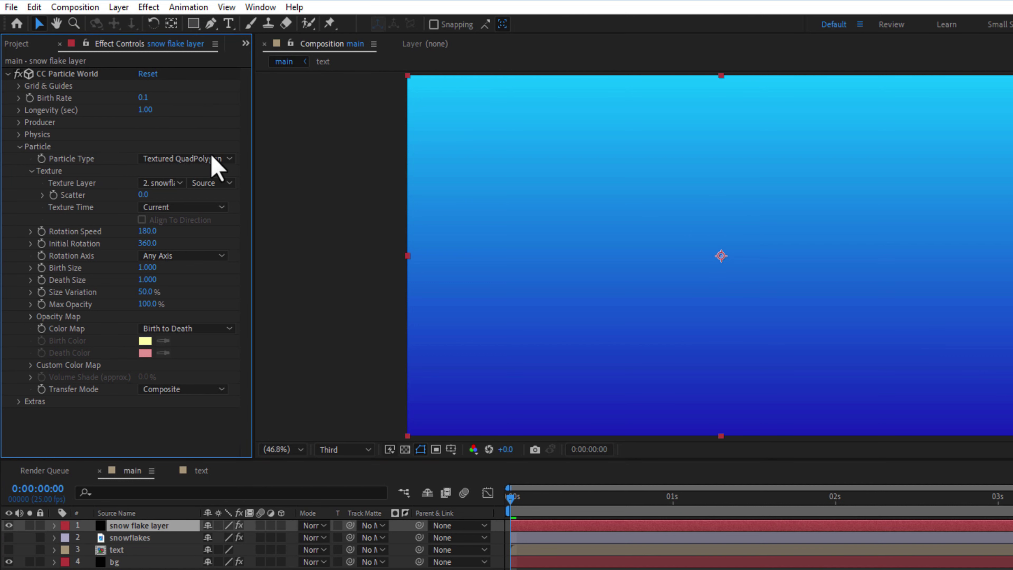
left_click(146, 110)
type("10")
key("Return")
Step: Set the Producer Position Y to -0.35 and Radius X to 0.665, then preview
left_click(19, 147)
left_click(19, 122)
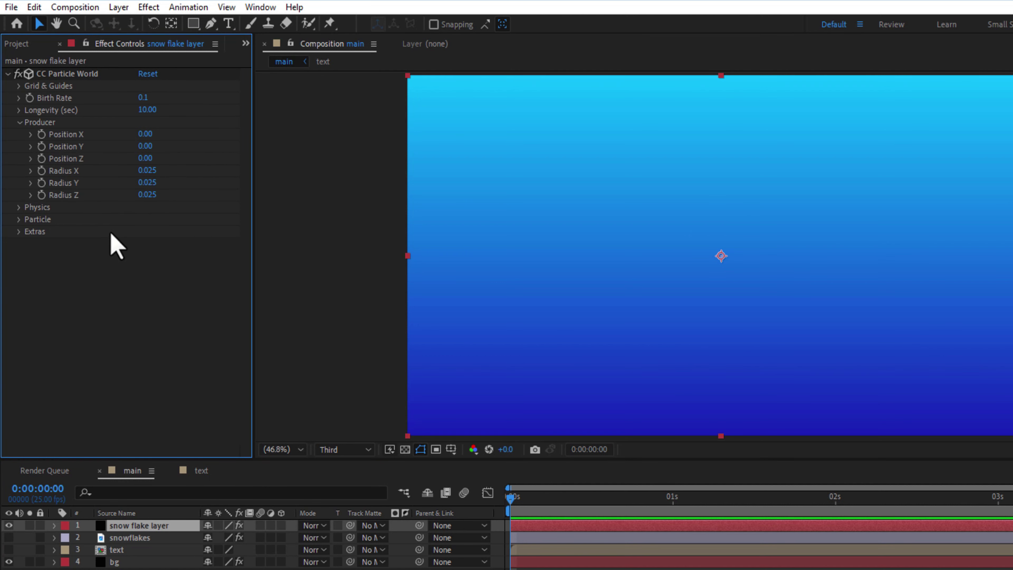
left_click(145, 146)
key("Return")
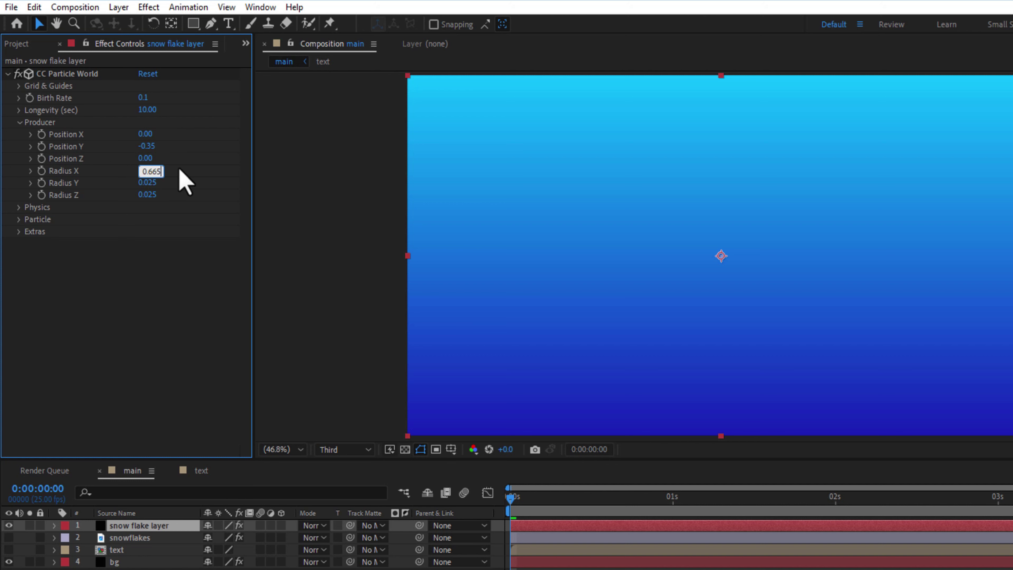
key("Return")
key("space")
Step: In Physics, set the particle animation to Twirl and select the Gravity value
left_click(19, 123)
left_click(19, 134)
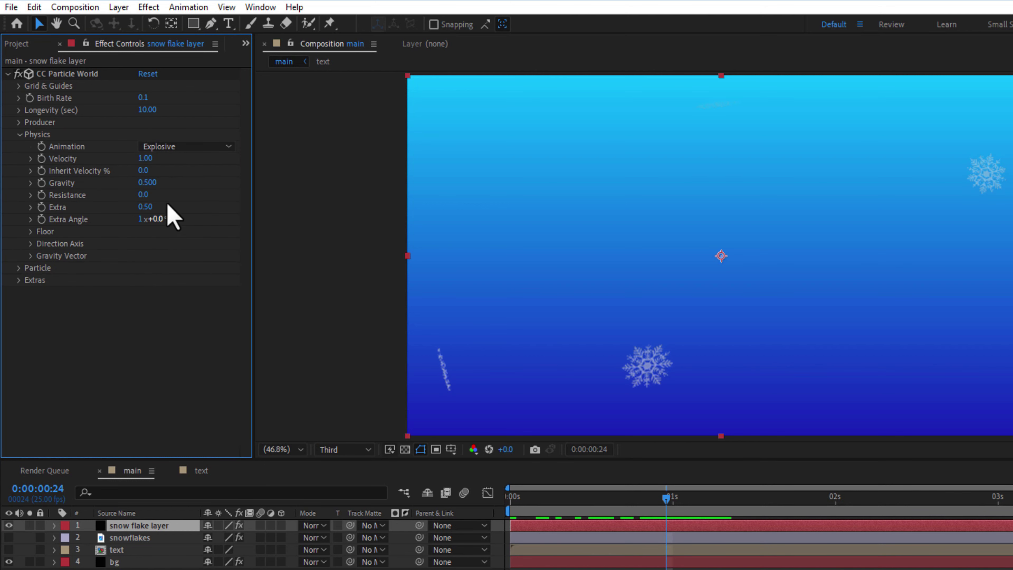
left_click(185, 147)
key("Escape")
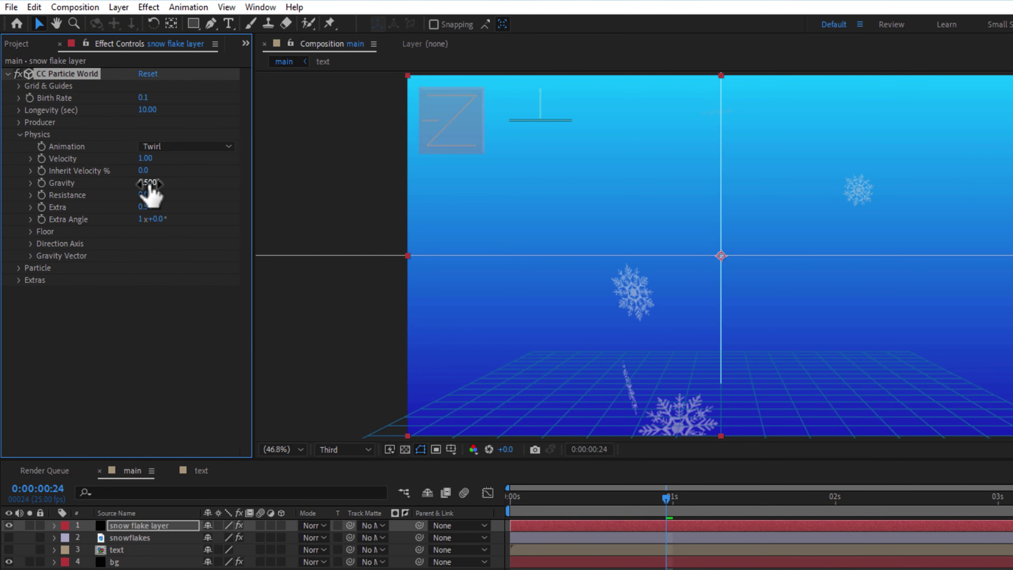
left_click(144, 182)
Step: Set Gravity to 0.05 and move the current time to 0:00:01:17
type("0.05")
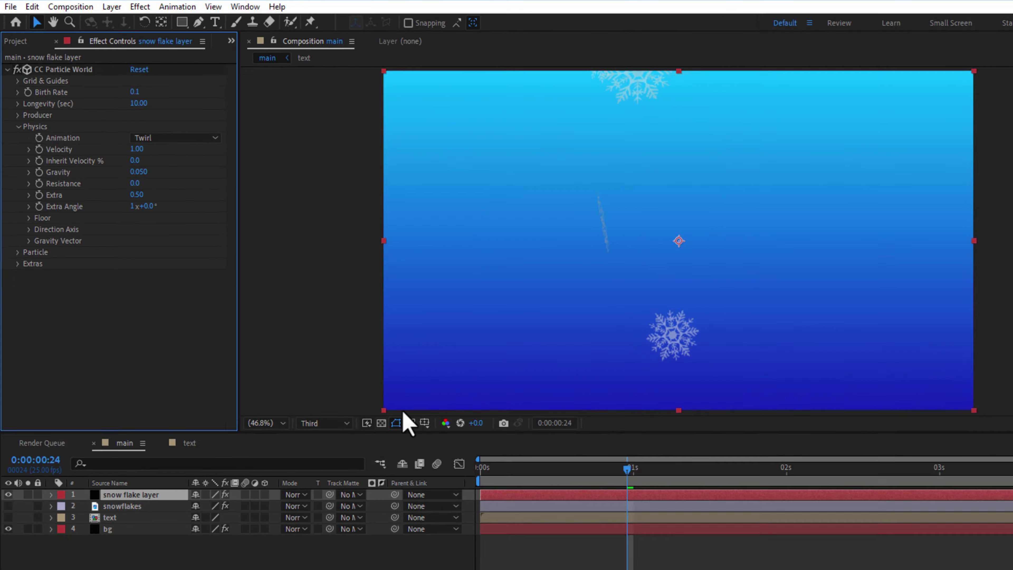
left_click(725, 495)
left_click_drag(564, 397, 593, 395)
Step: Duplicate the snow layer and rename the copy 'snow flake layer 2'
key("ctrl+d")
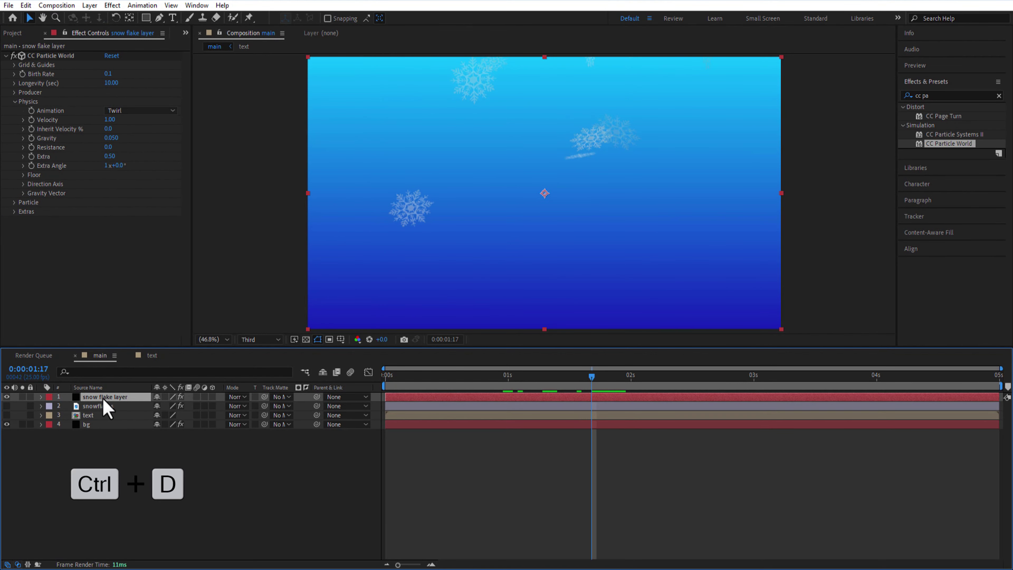
right_click(111, 406)
left_click(142, 366)
type("snow flake layer 2")
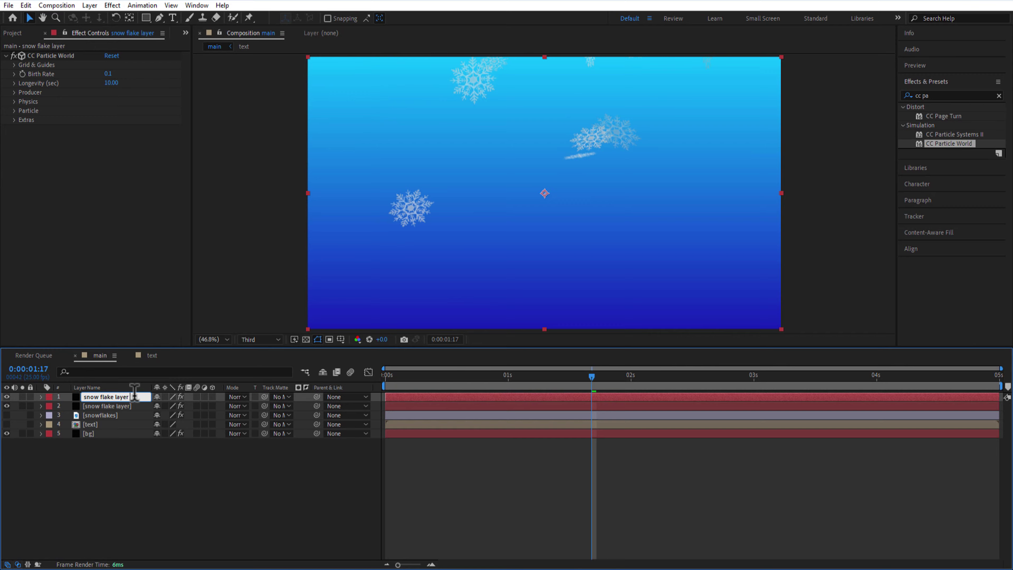
key("Return")
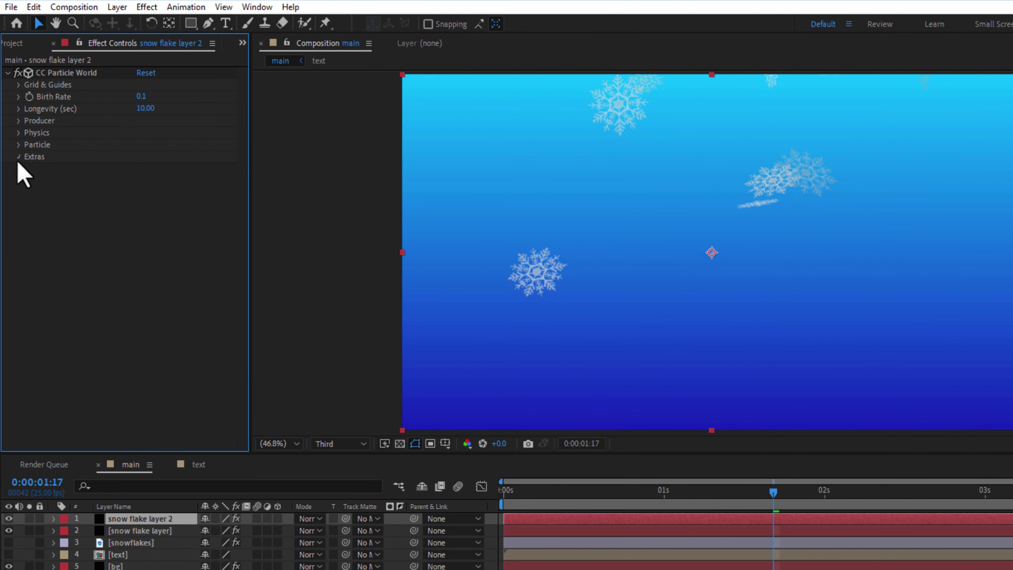
Step: Give snow flake layer 2 a Random Seed of 500 and Birth Rate of 1.0
left_click(15, 129)
left_click(140, 229)
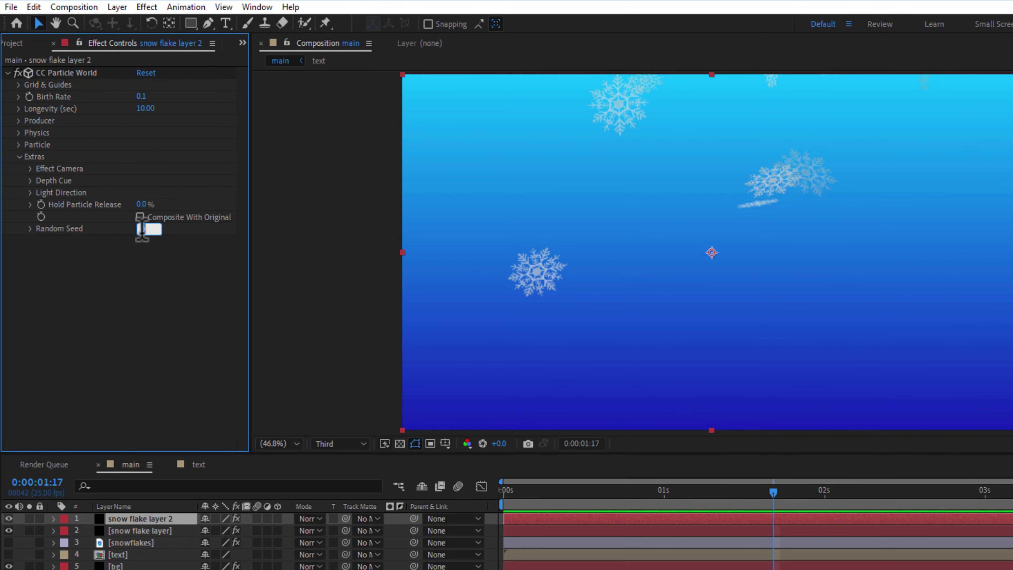
type("500")
key("Return")
left_click(19, 157)
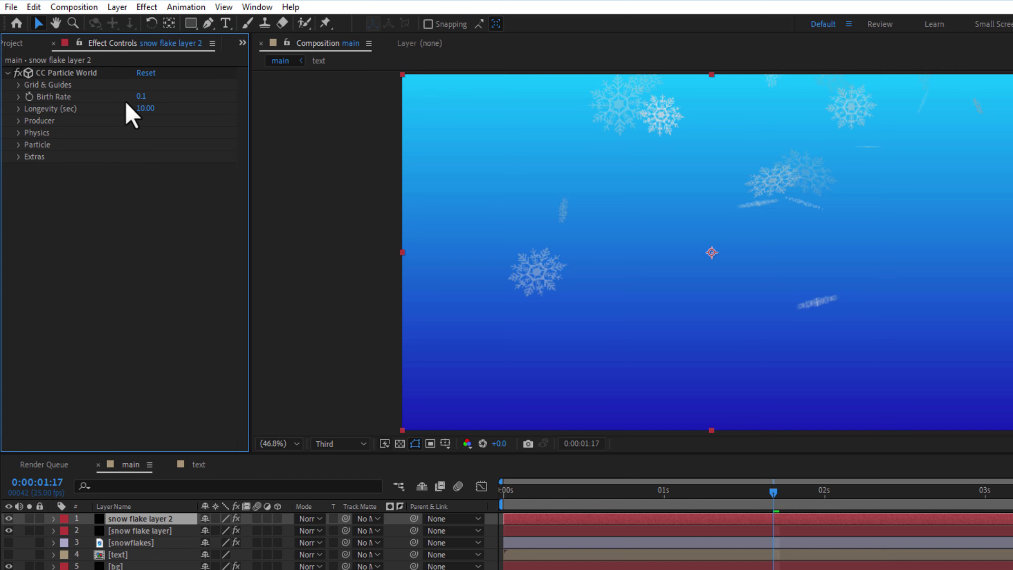
left_click_drag(141, 101, 195, 108)
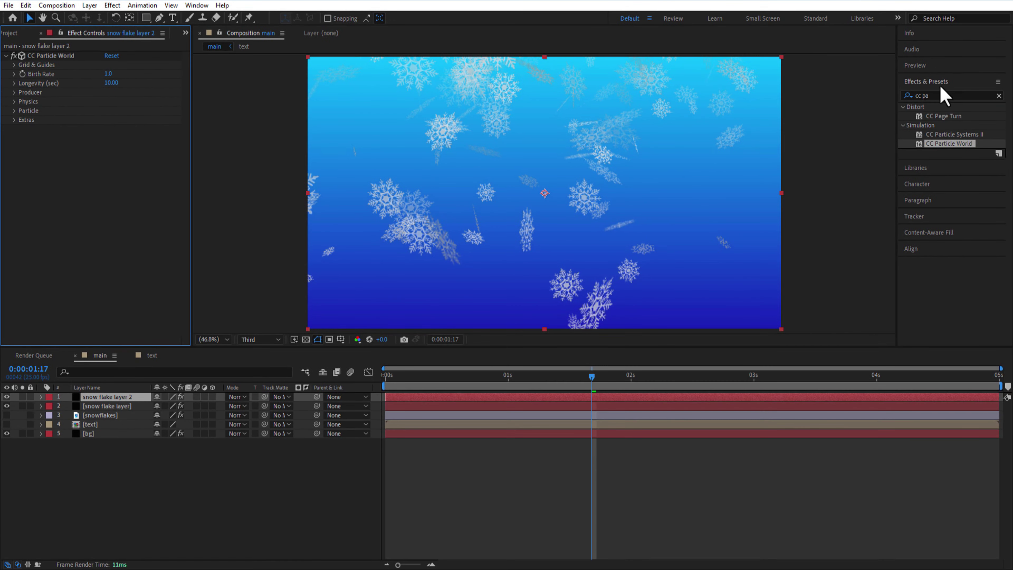
Step: Apply Camera Lens Blur to snow flake layer 2 with Blur Radius 15
left_click(941, 95)
type("came")
left_click(947, 163)
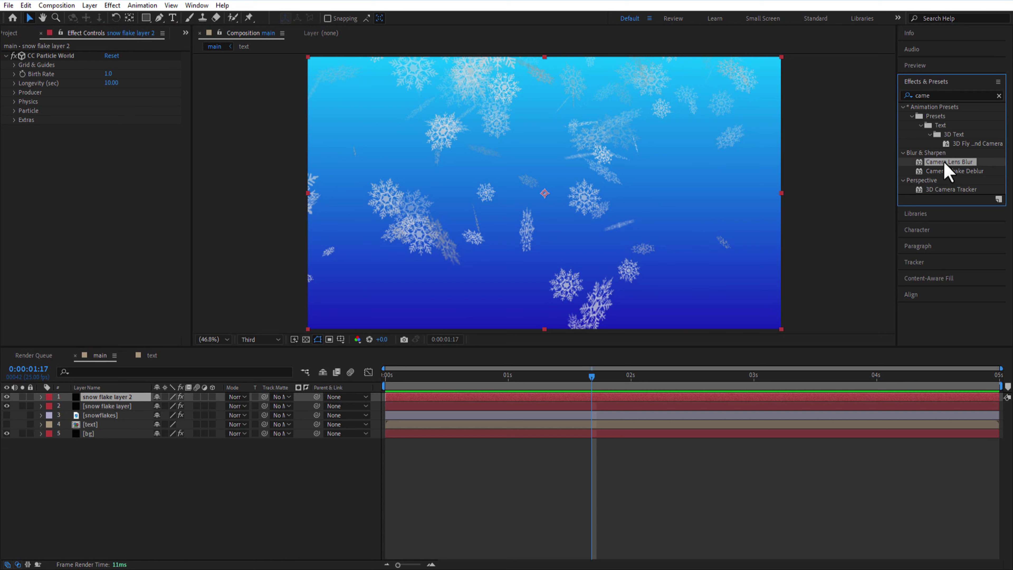
left_click_drag(947, 163, 118, 399)
left_click(114, 138)
type("15.0")
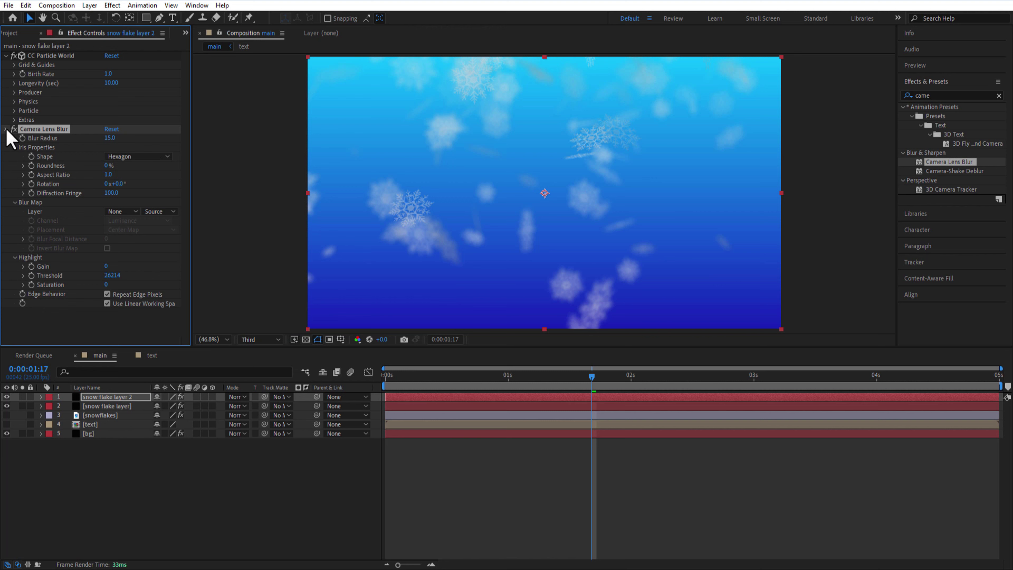
left_click(118, 408)
Step: Duplicate the original snow layer as 'snow flake layer 3'
key("ctrl+d")
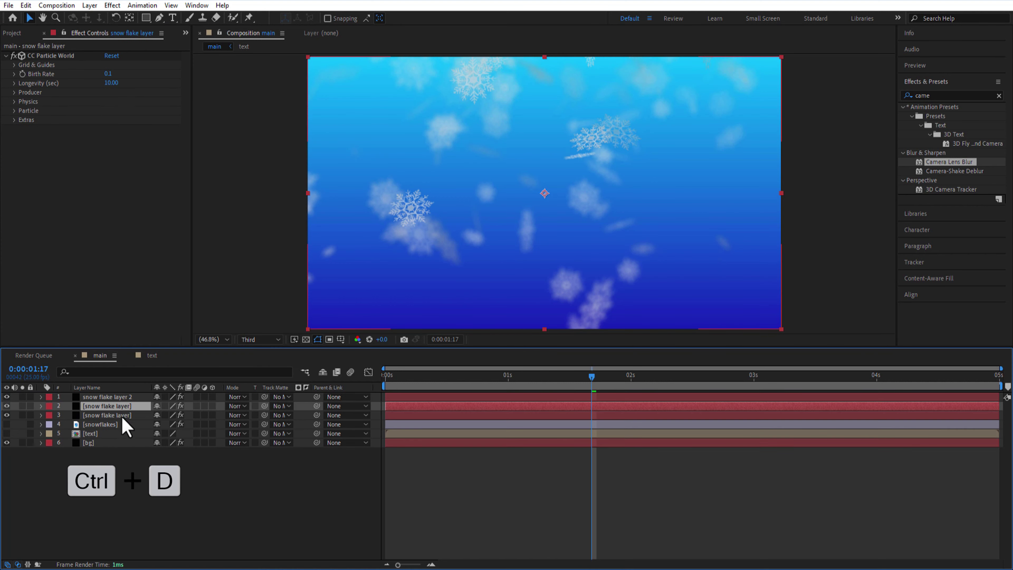
right_click(119, 415)
left_click(149, 376)
type("3")
left_click(141, 479)
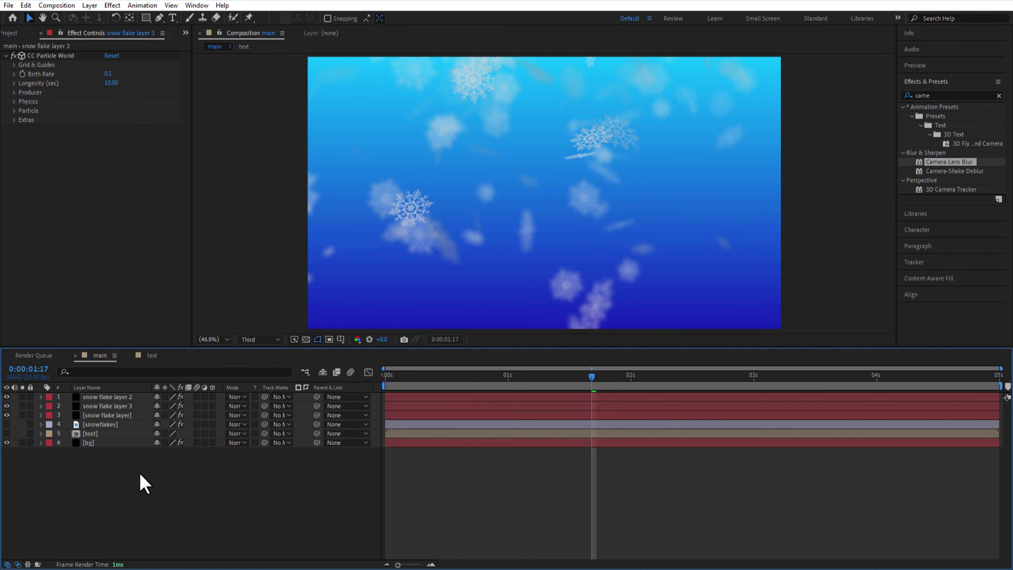
left_click(111, 407)
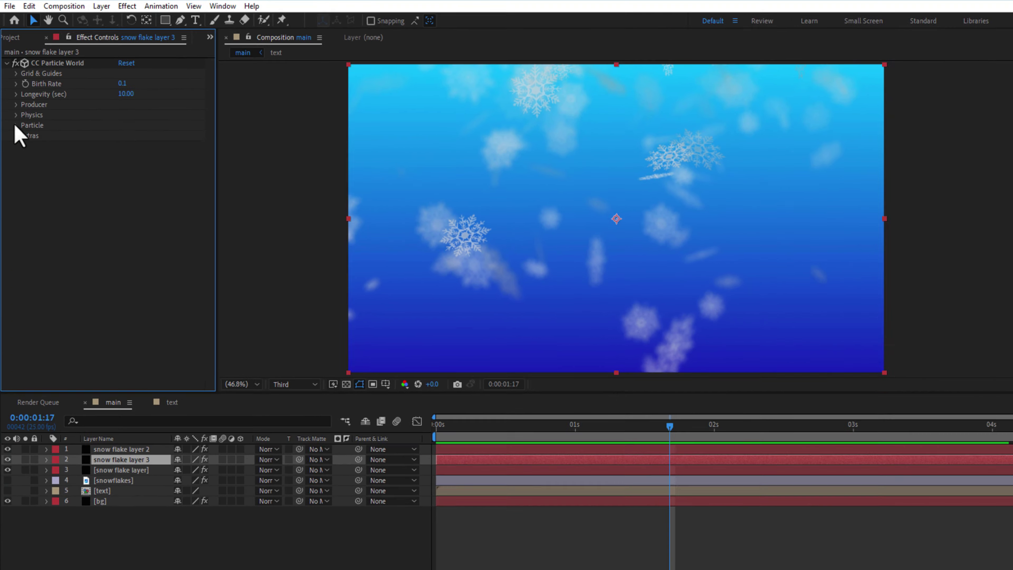
Step: Set snow flake layer 3's particle Birth Size to 2
left_click(14, 111)
left_click(109, 166)
type("2")
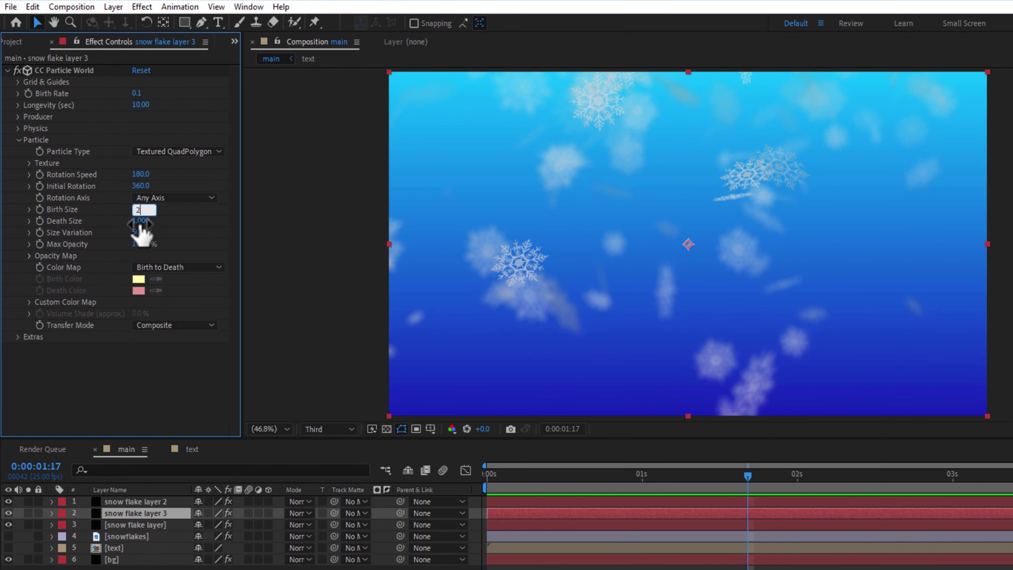
key("Return")
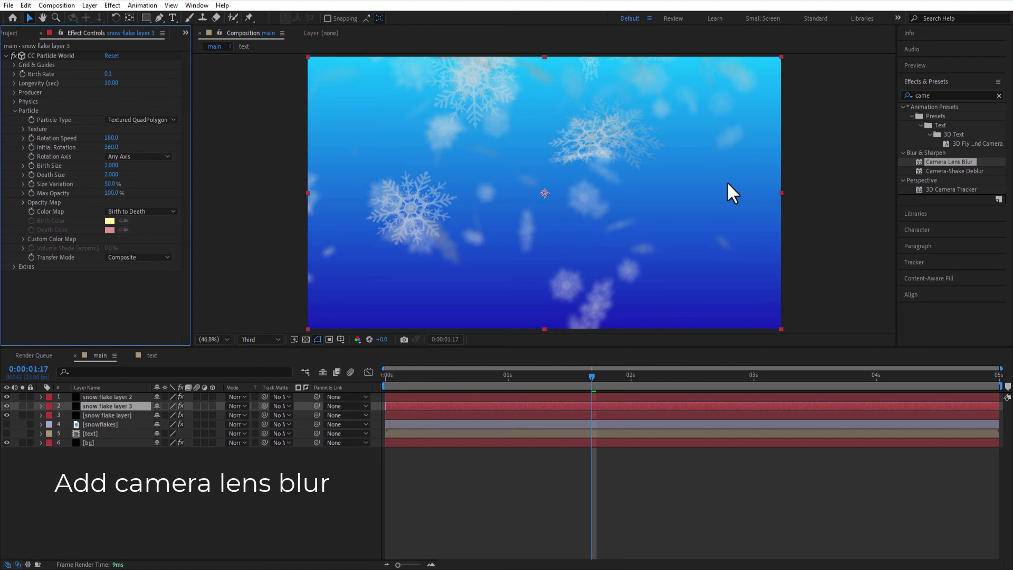
Step: Add Camera Lens Blur to snow flake layer 3 and collapse its effect settings
left_click_drag(952, 161, 132, 406)
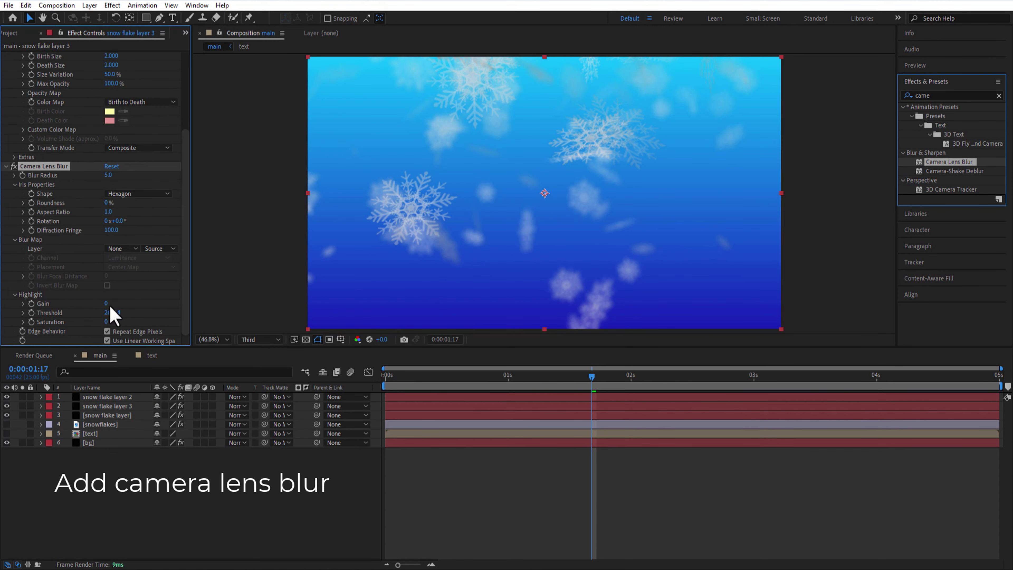
left_click(6, 166)
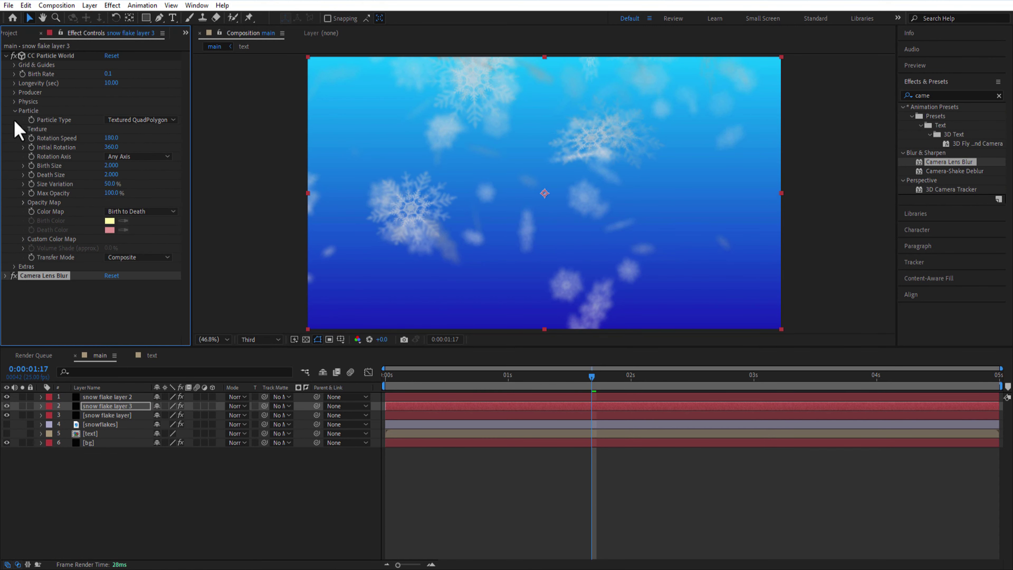
left_click(6, 56)
left_click(120, 397)
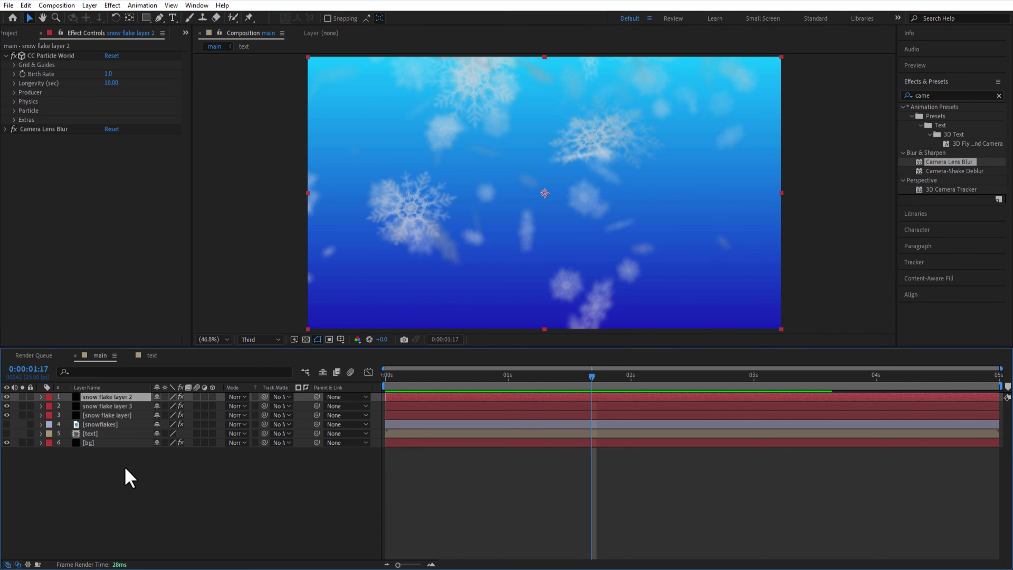
Step: Create a 'small snow' solid and paste CC Particle World onto it from snow flake layer 2
right_click(125, 467)
mouse_move(164, 334)
left_click(287, 367)
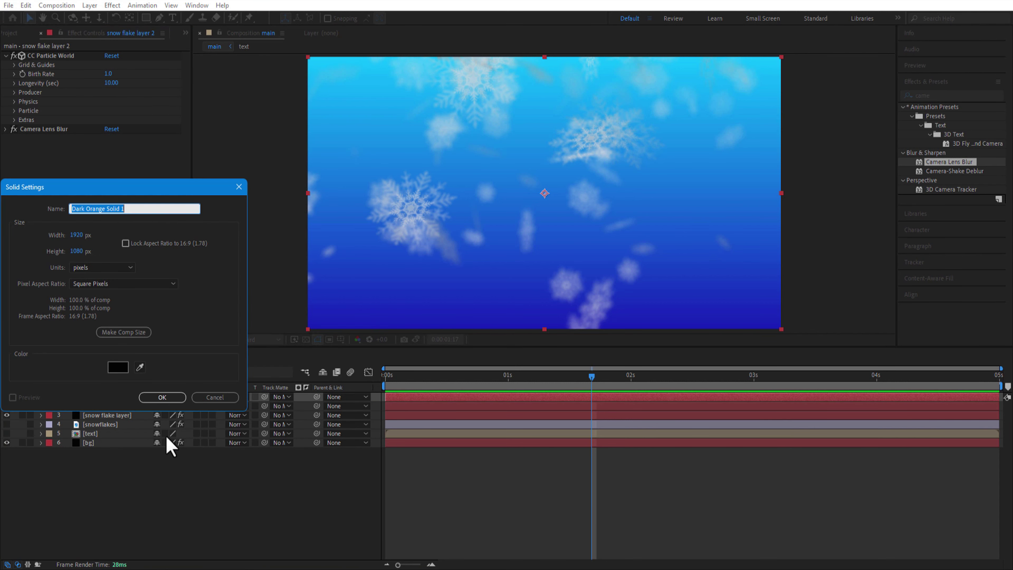
left_click(162, 397)
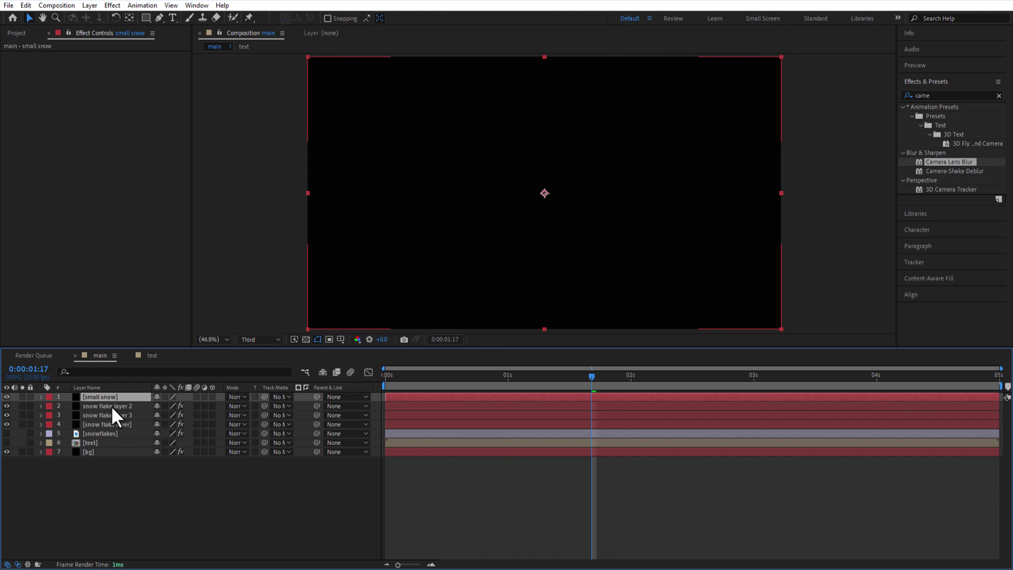
left_click(107, 406)
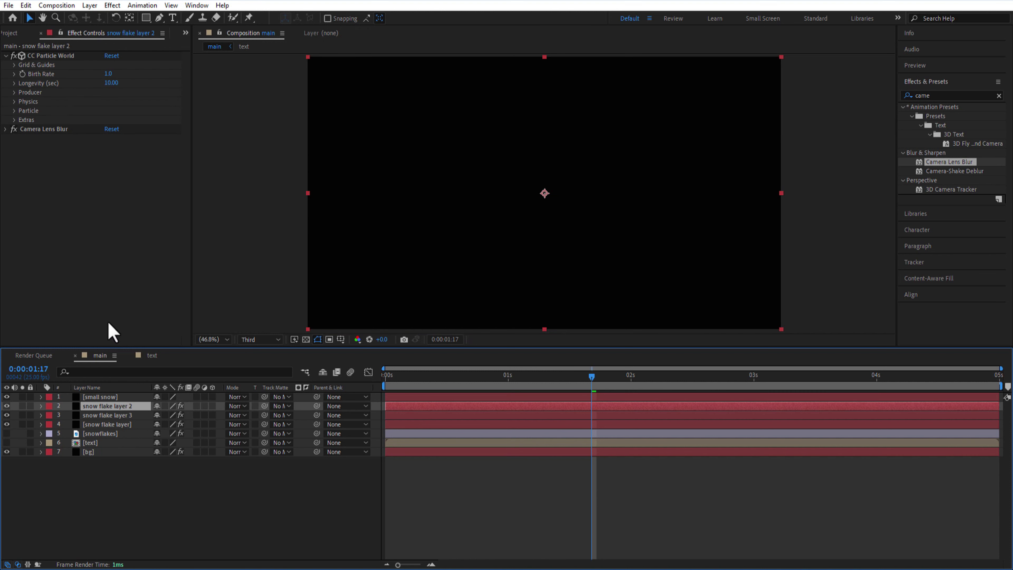
left_click(55, 59)
key("ctrl+c")
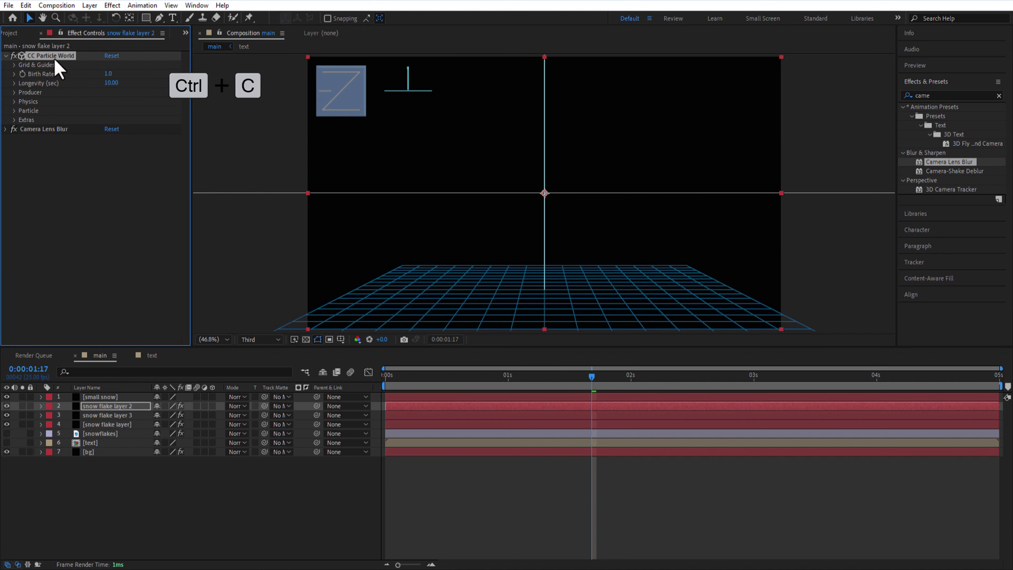
left_click(102, 397)
key("ctrl+v")
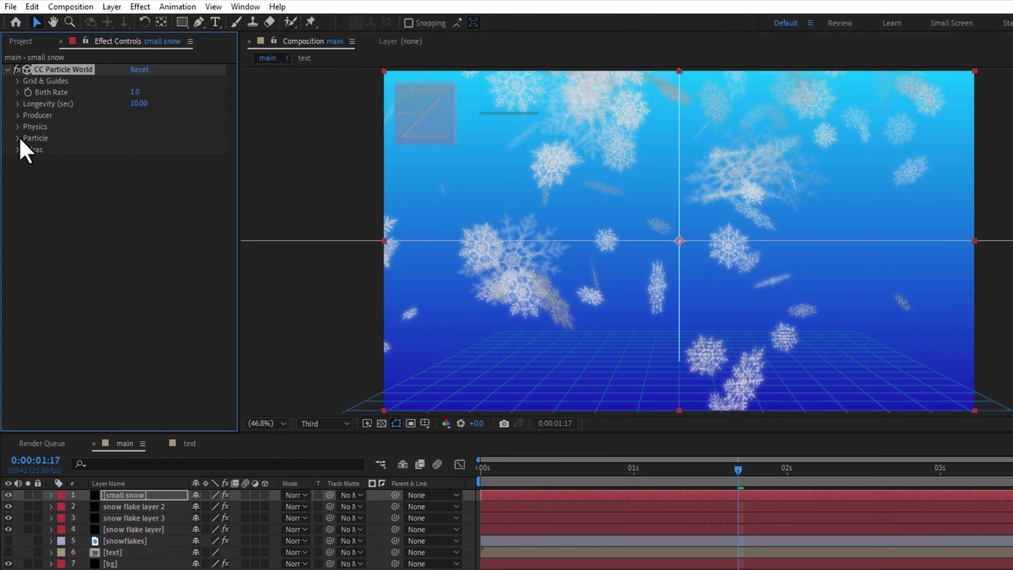
Step: Make the particles Faded Sphere with white birth and death colours
left_click(16, 111)
left_click(176, 150)
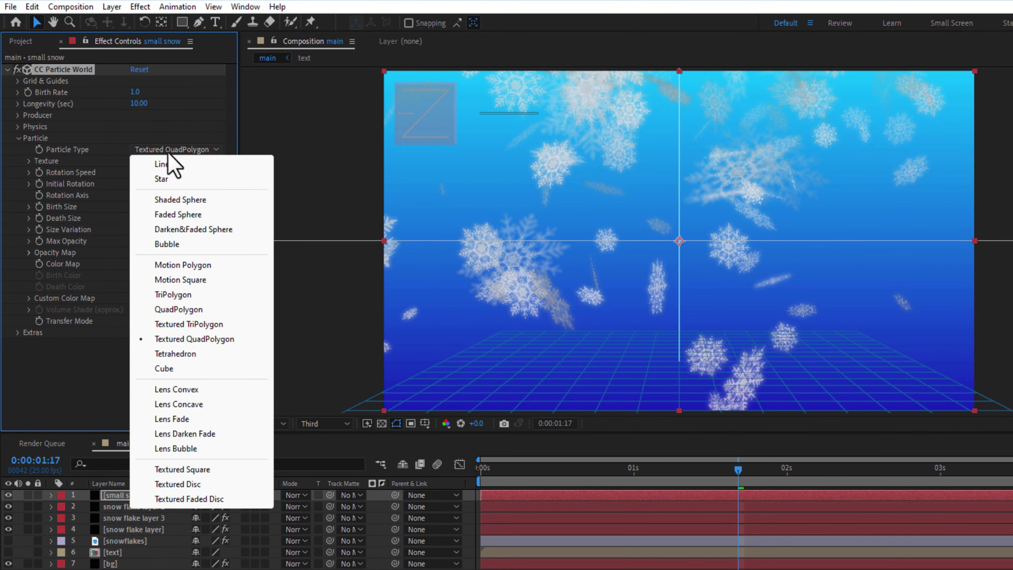
left_click(189, 218)
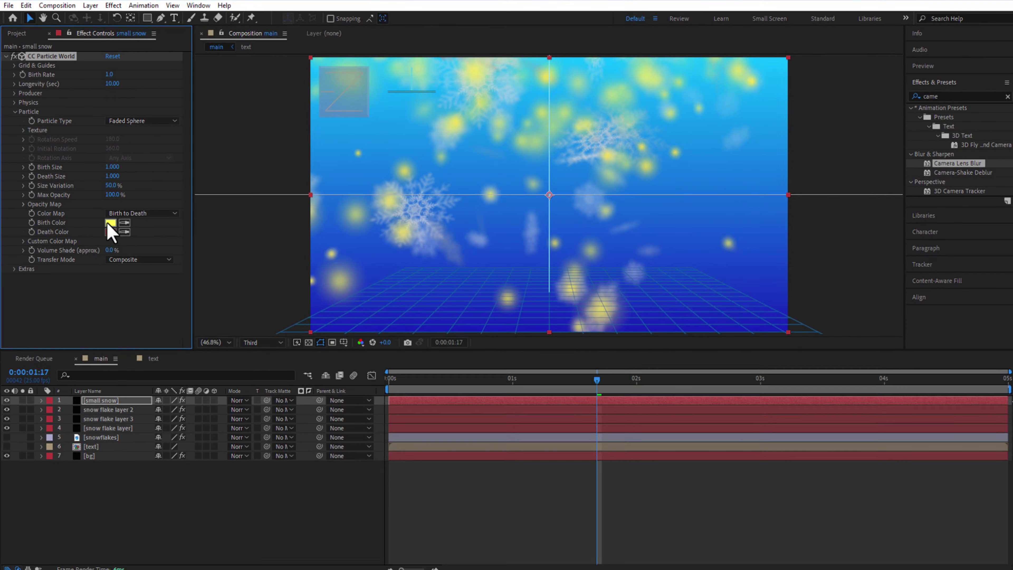
left_click(136, 275)
left_click(875, 288)
key("Return")
left_click(137, 287)
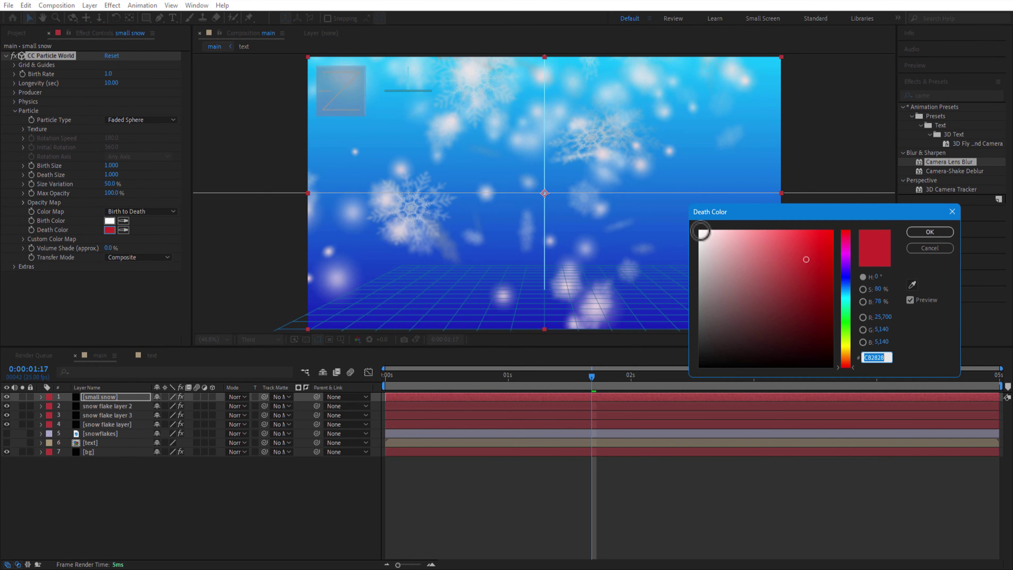
left_click(702, 231)
key("Return")
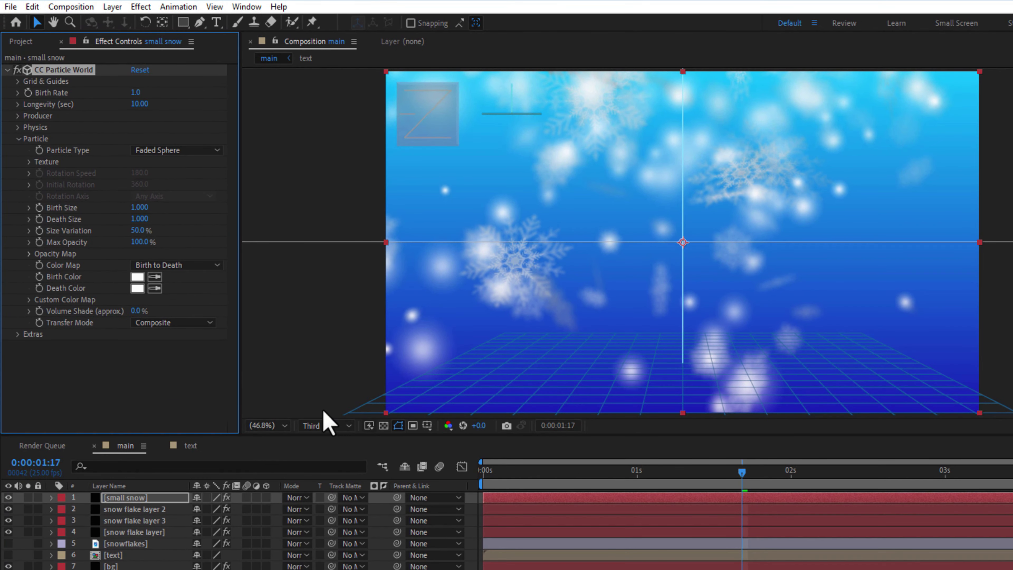
Step: Set Birth and Death Size to 0.1 and Birth Rate to 2.0, then duplicate the layer
left_click(140, 207)
type("0.1")
left_click(140, 219)
type("0.1")
key("Return")
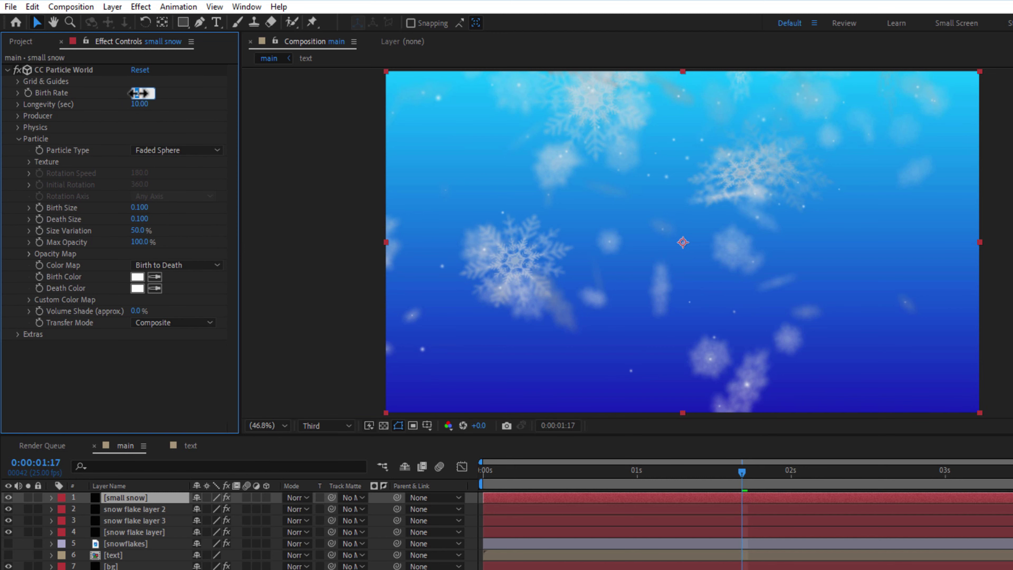
type("2")
key("Return")
key("ctrl+d")
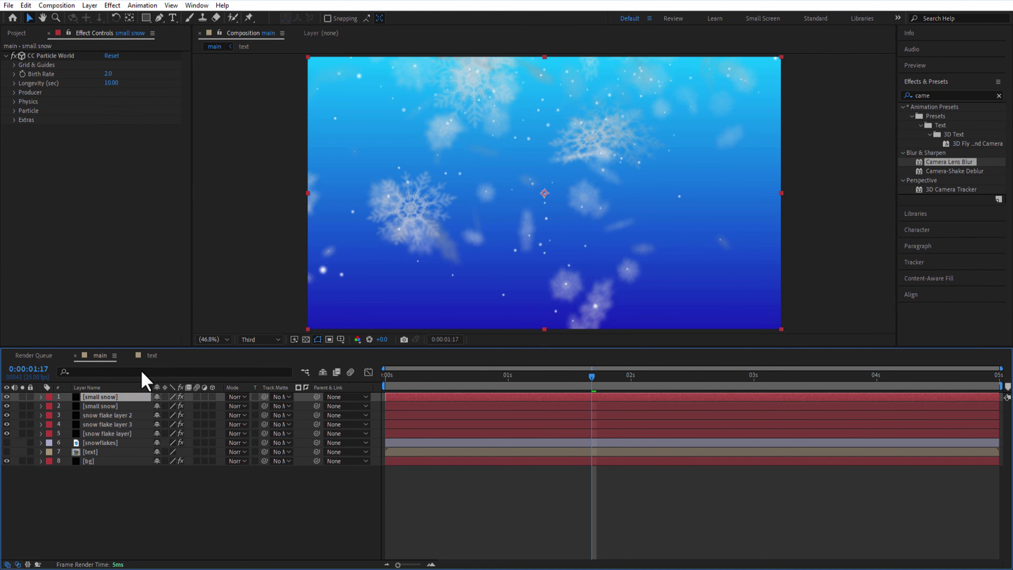
Step: Rename the duplicate 'small snow 2', raise Birth Rate to 20 and set Birth/Death Size to 0.05
type("2")
key("Return")
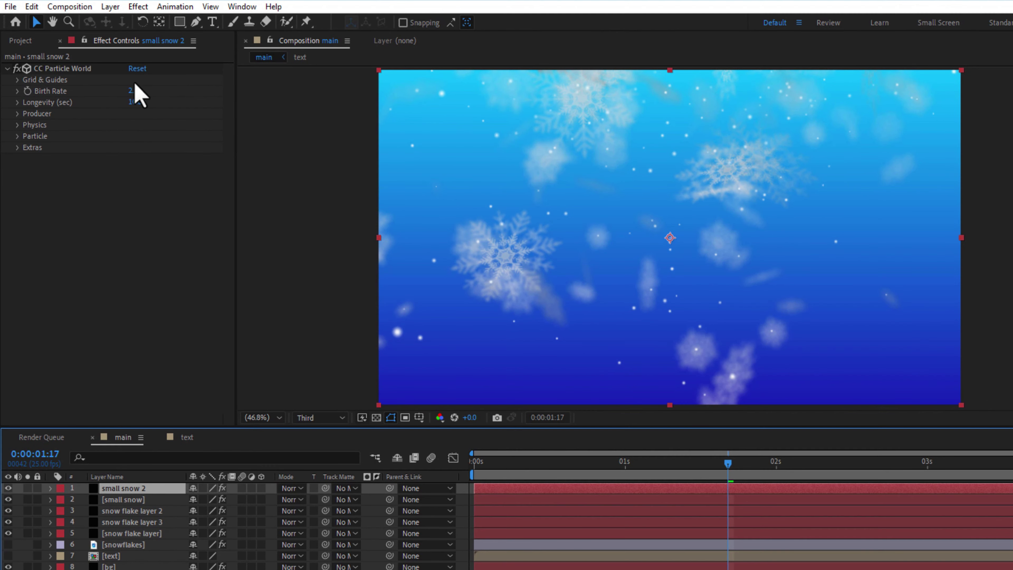
left_click_drag(135, 103, 171, 110)
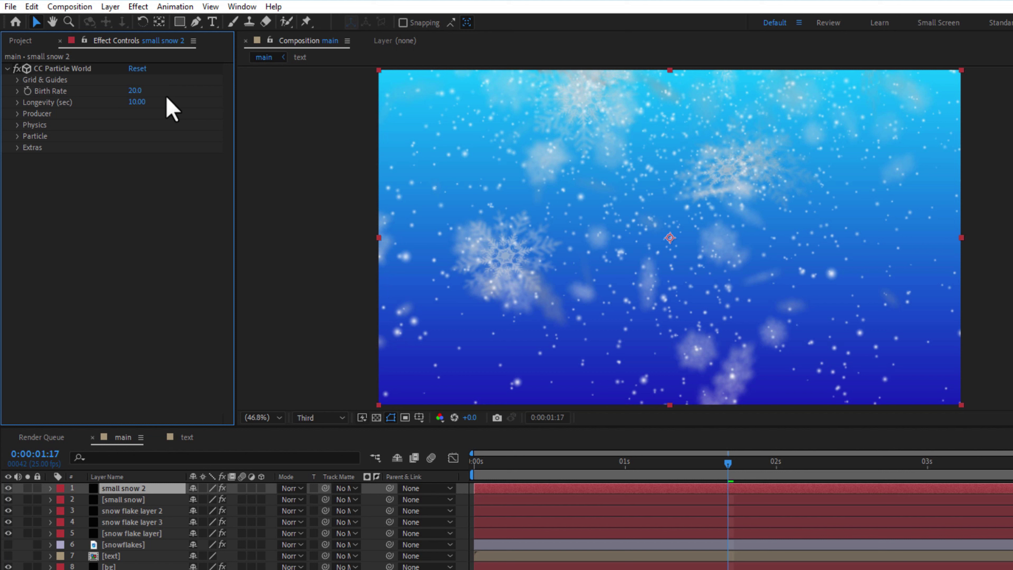
left_click(18, 136)
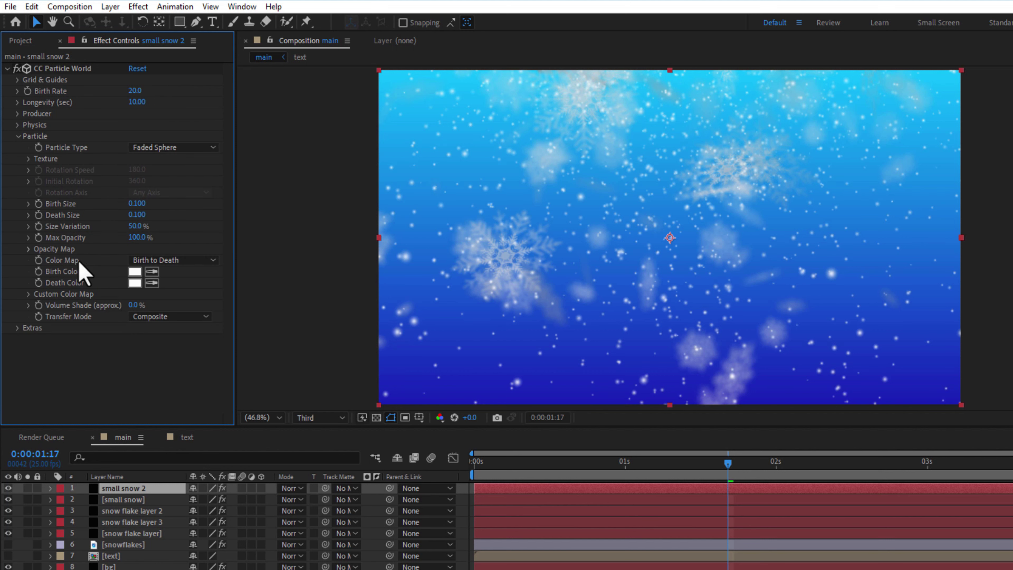
left_click(137, 204)
type("0.05")
key("Return")
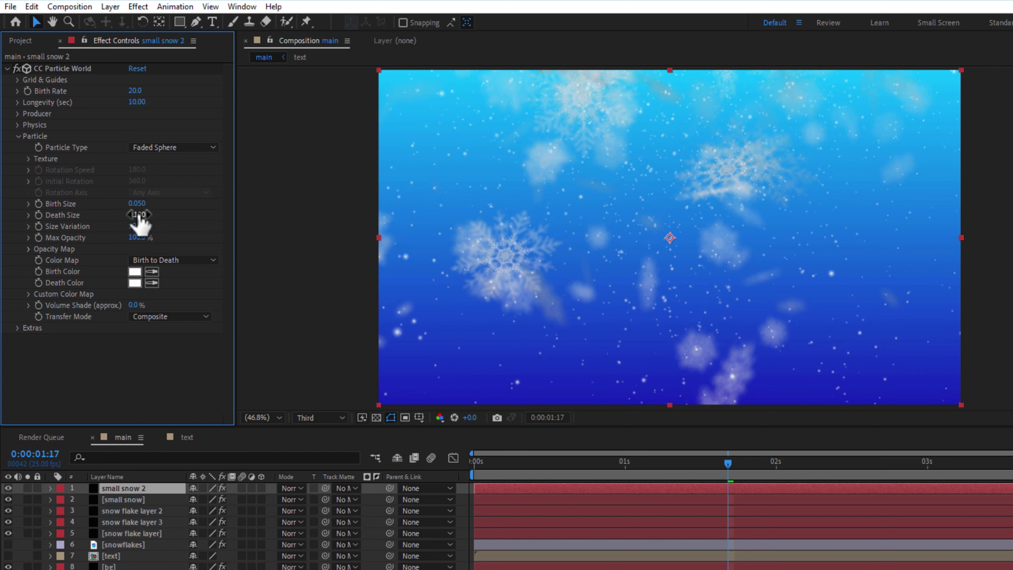
left_click(140, 215)
type("0.05")
key("Return")
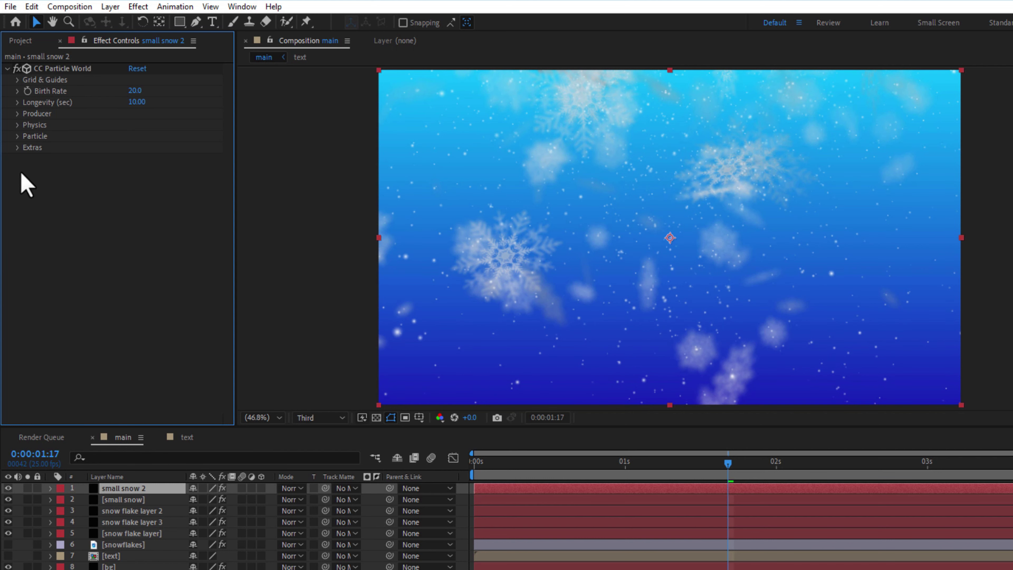
Step: Set the Extras Random Seed to 250 and collapse the CC Particle World effect
left_click(18, 148)
left_click(135, 215)
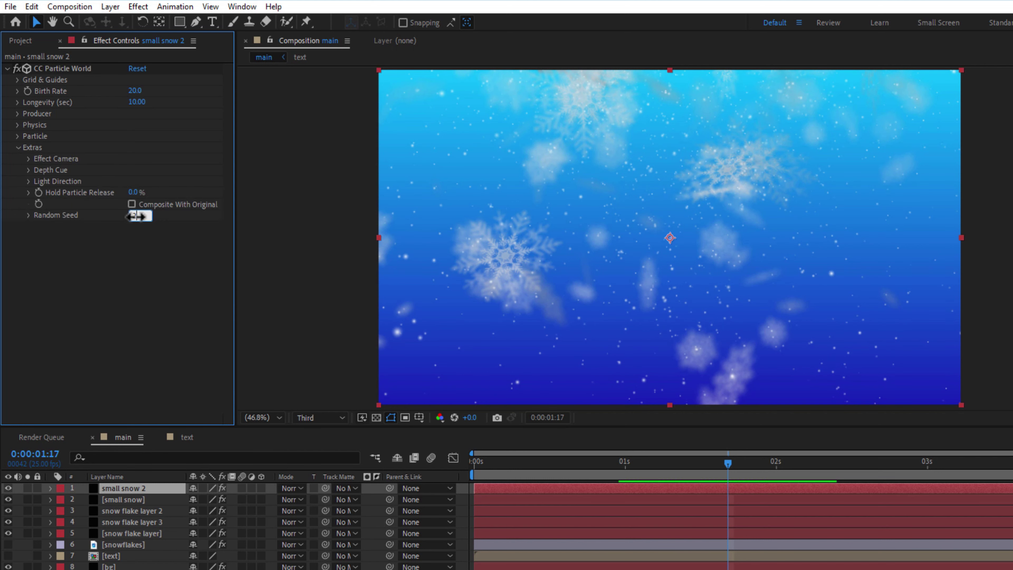
type("250")
key("Return")
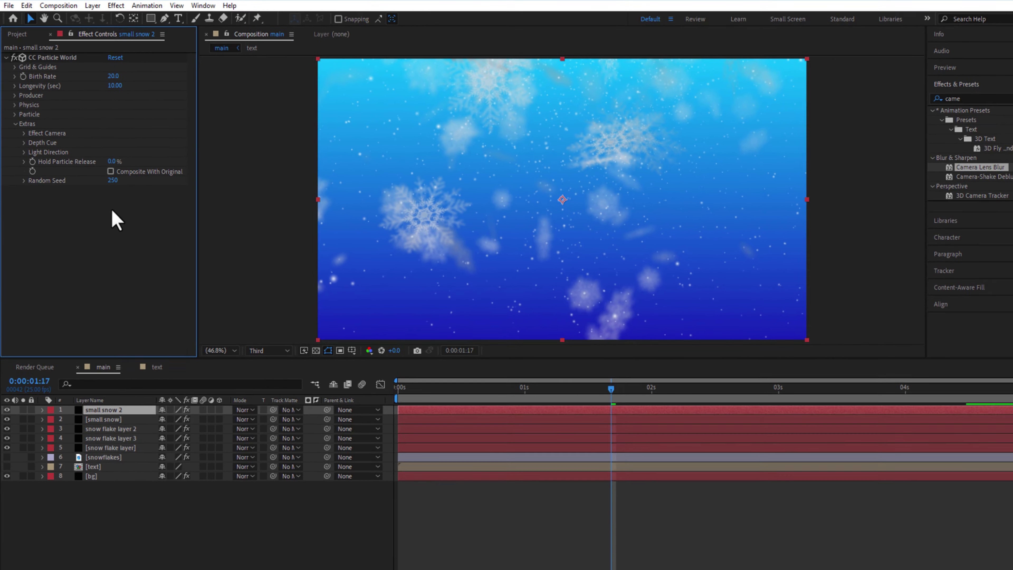
left_click(6, 57)
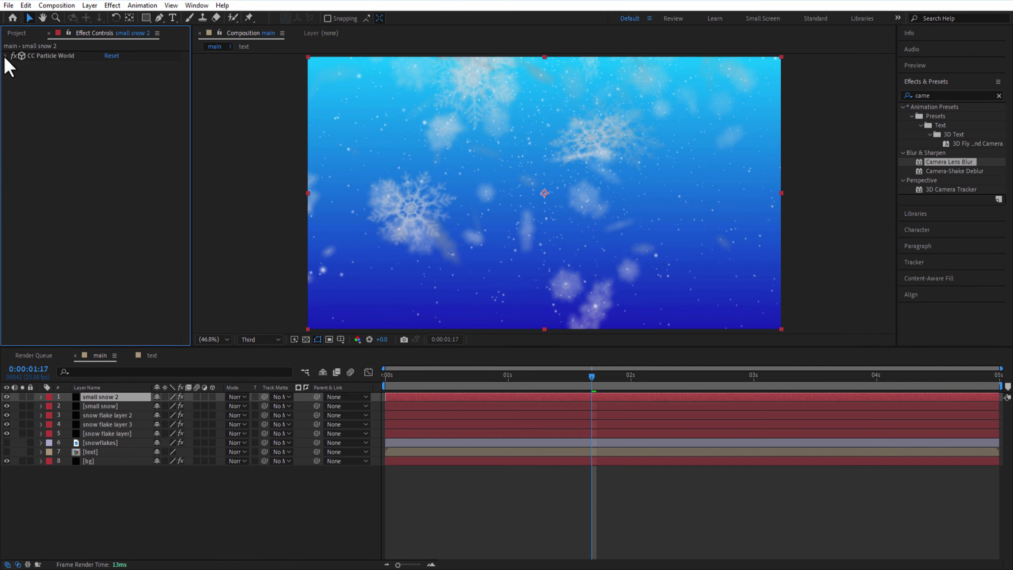
Step: Add a new Camera 1 to the composition
left_click(122, 511)
right_click(123, 513)
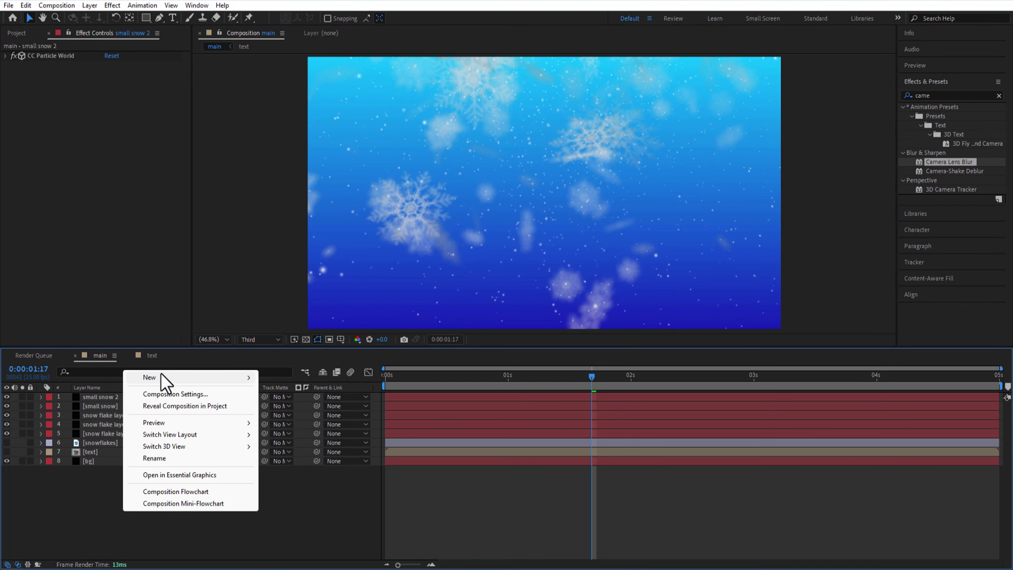
mouse_move(162, 378)
left_click(288, 429)
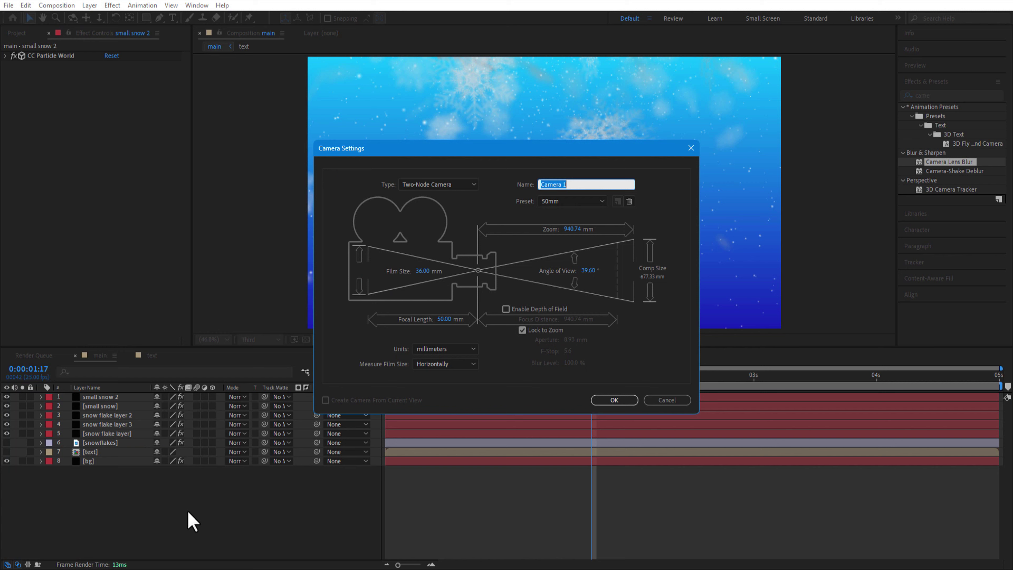
left_click(600, 400)
Step: Keyframe Camera 1's Point of Interest and Position at frame 0
left_click(386, 376)
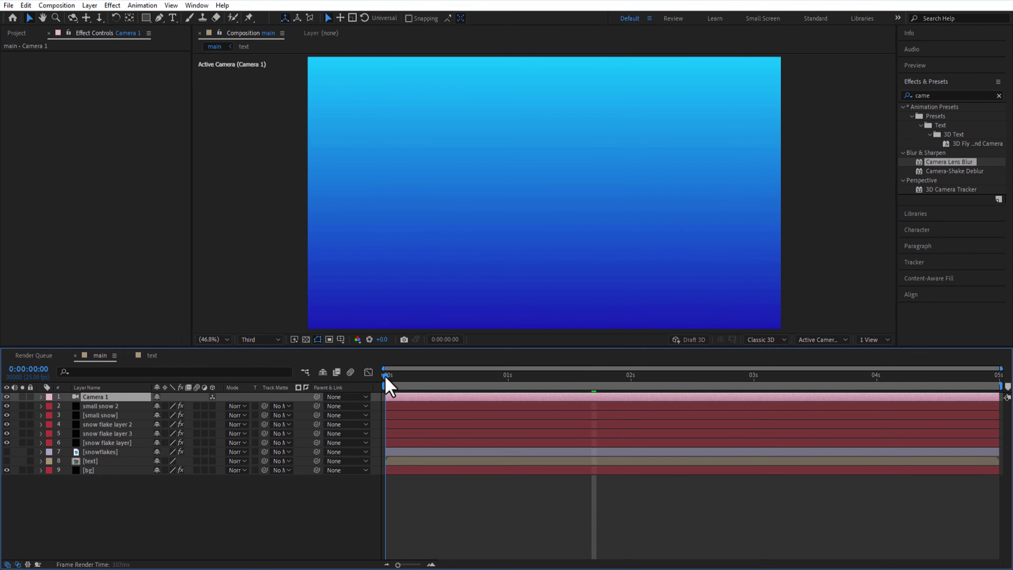
left_click(41, 397)
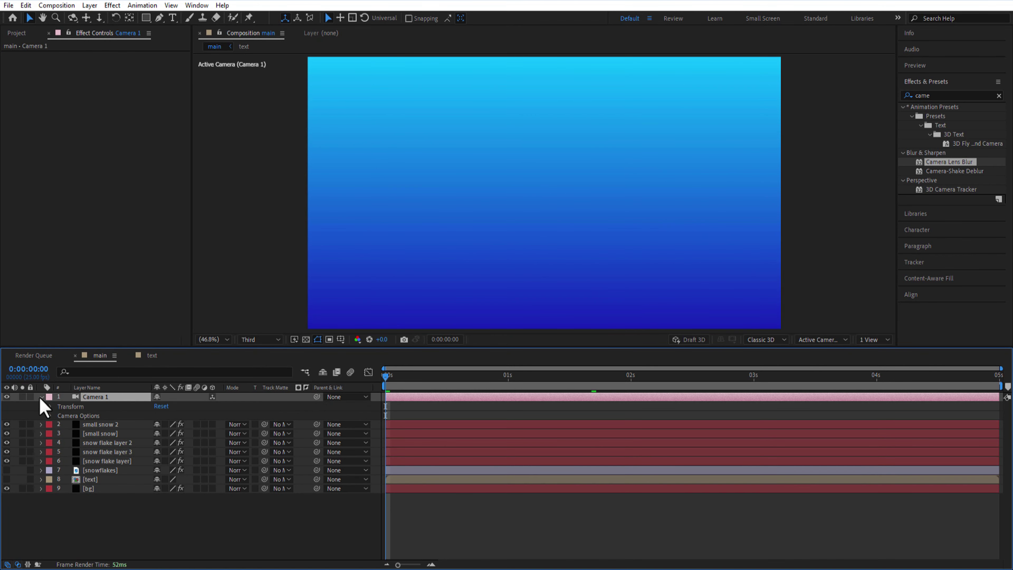
left_click(50, 406)
left_click(68, 415)
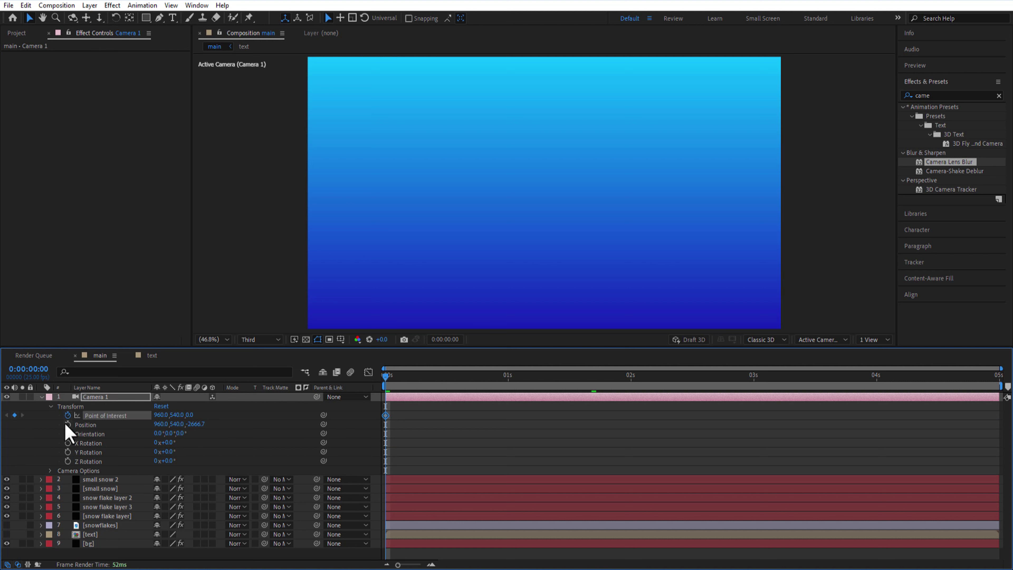
left_click(67, 424)
Step: Dolly the camera back at 0f, then forward at frame 20 to keyframe Position
key("semicolon")
key("c")
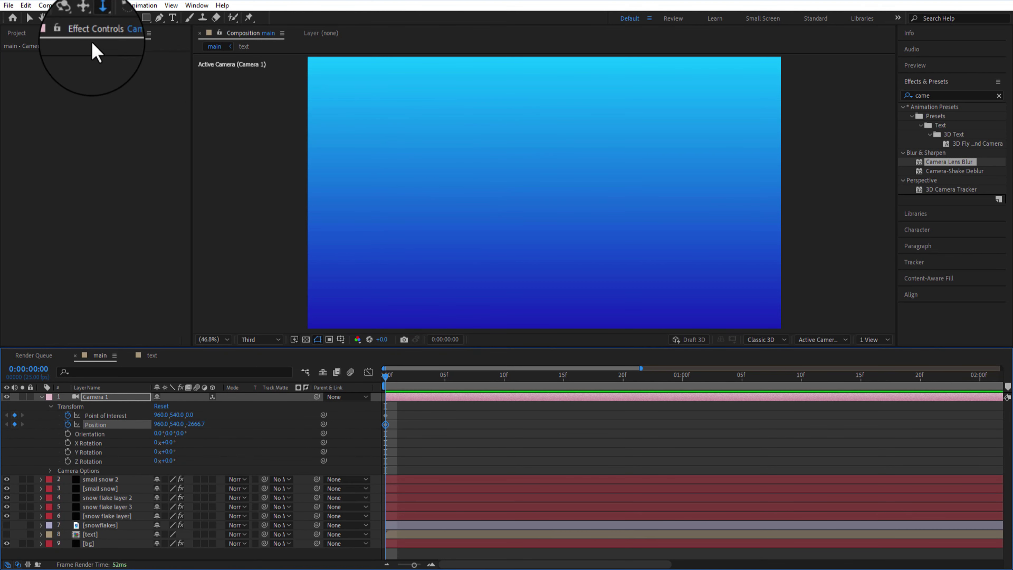
left_click(99, 17)
left_click(161, 17)
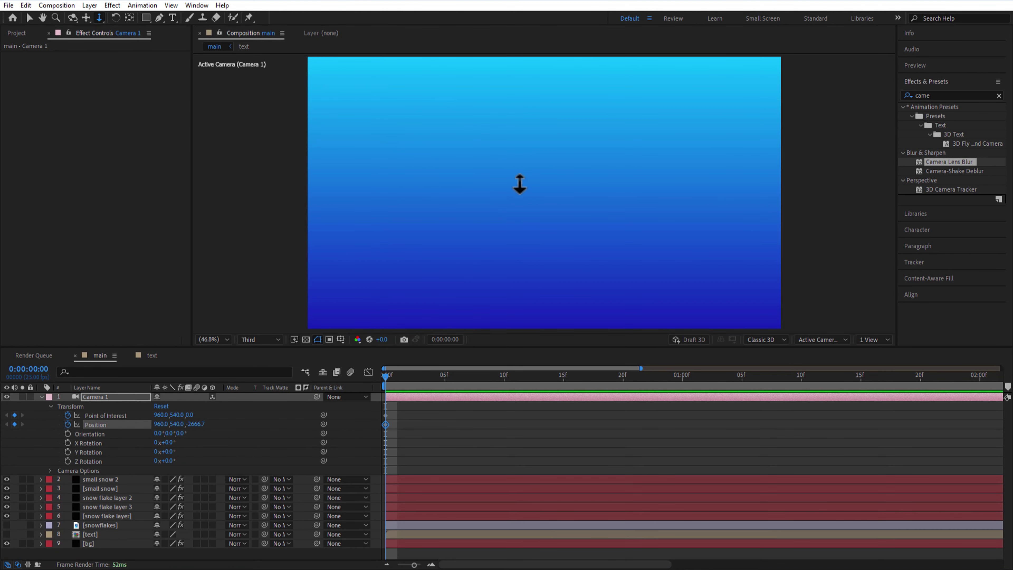
left_click_drag(540, 187, 538, 305)
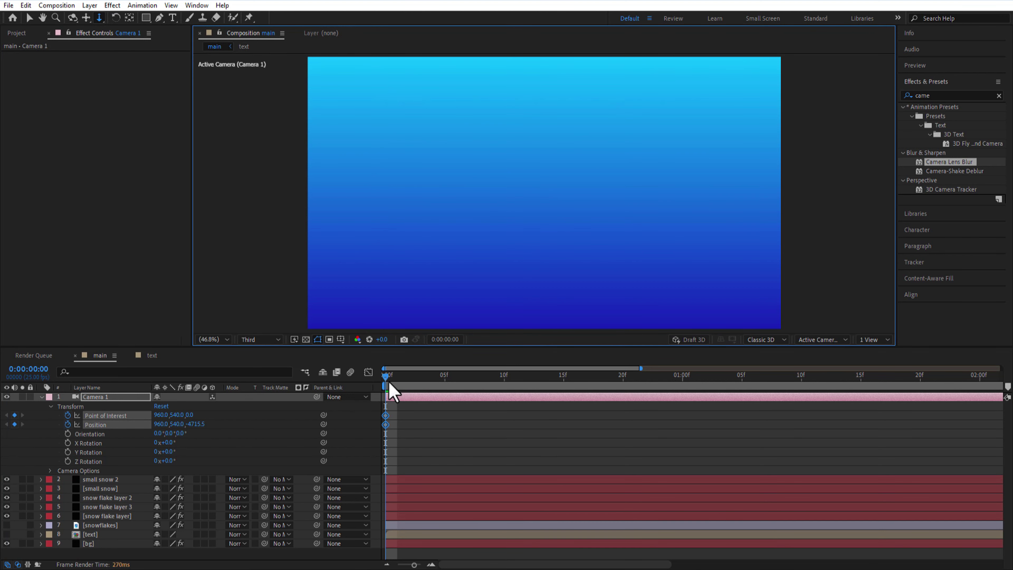
left_click_drag(391, 389, 623, 412)
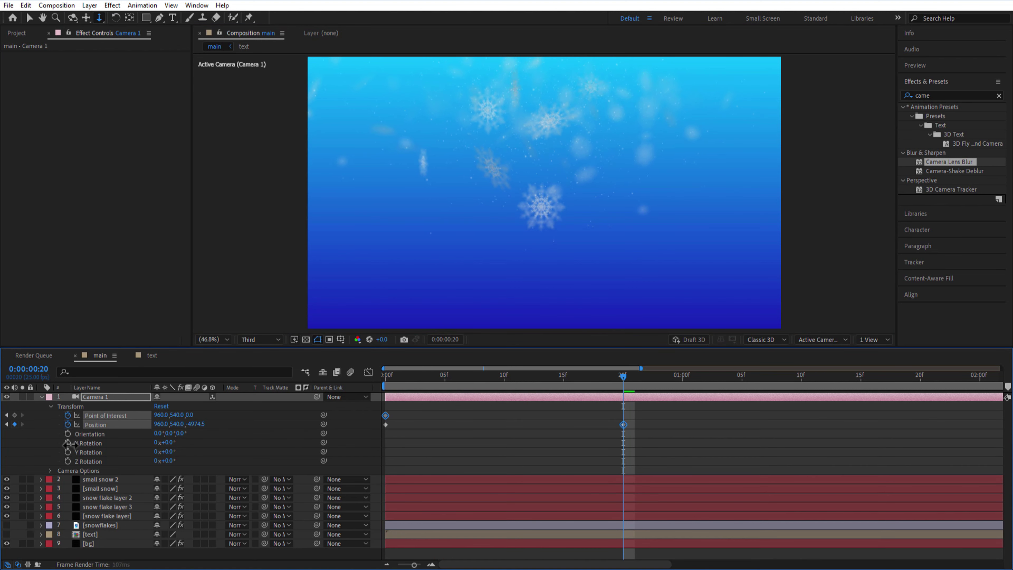
left_click_drag(195, 424, 272, 425)
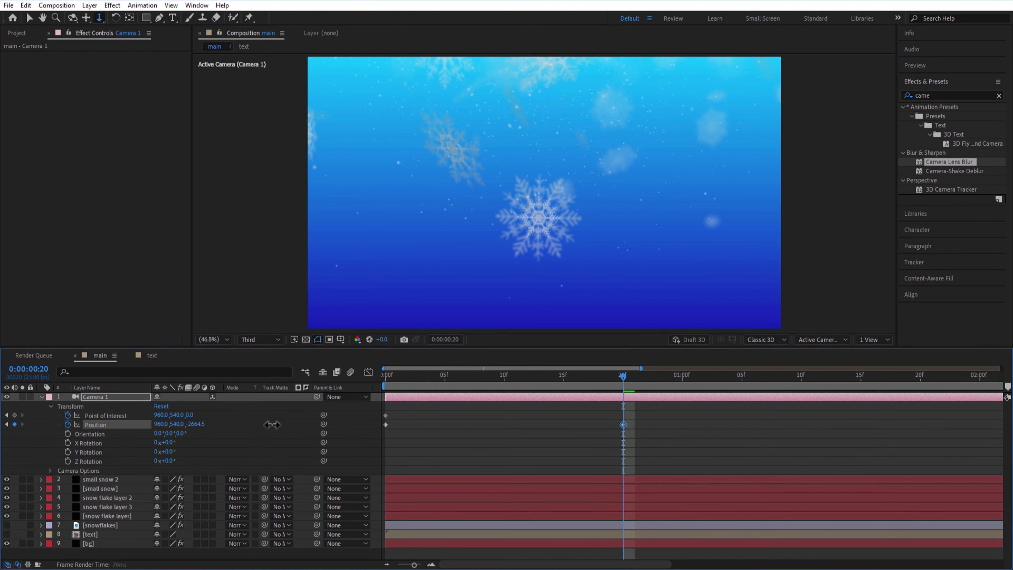
Step: Add a Null Object and parent Camera 1 to Null 1
left_click(41, 396)
right_click(120, 521)
mouse_move(155, 386)
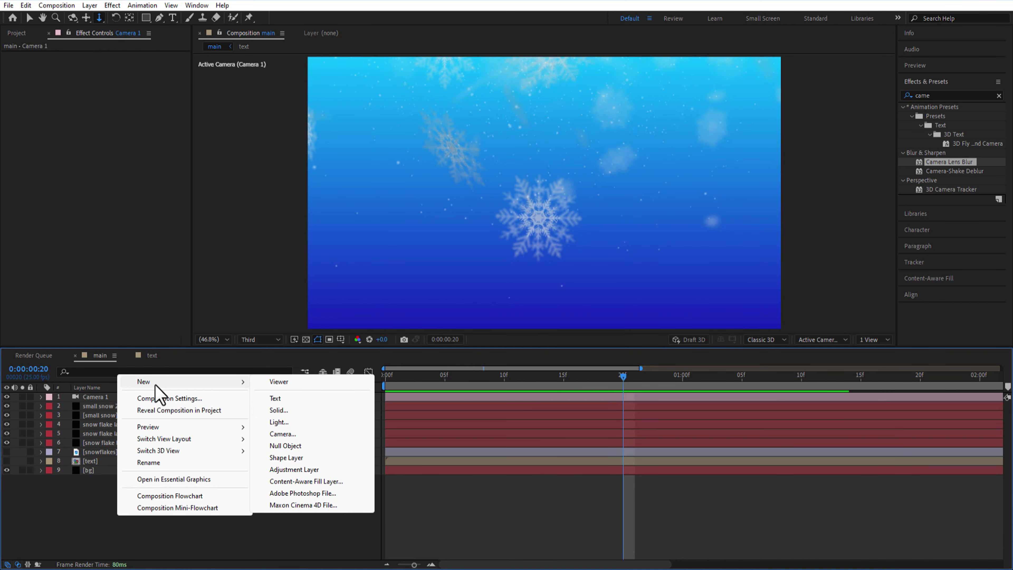
left_click(243, 535)
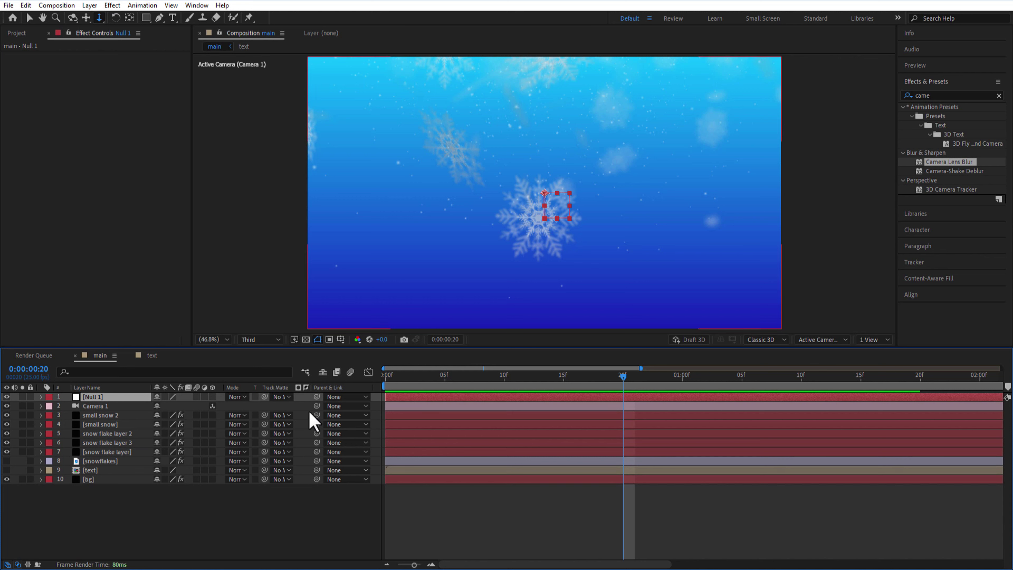
left_click_drag(317, 406, 108, 399)
Step: Keyframe Null 1's Rotation at 0° on frame 0 and -30° on frame 20
key("r")
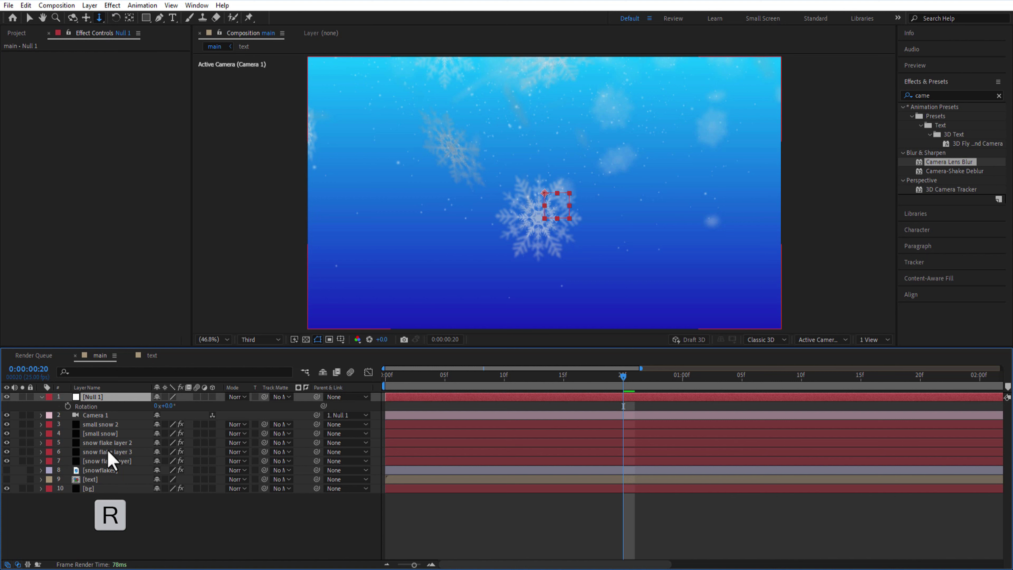
key("Home")
left_click(67, 405)
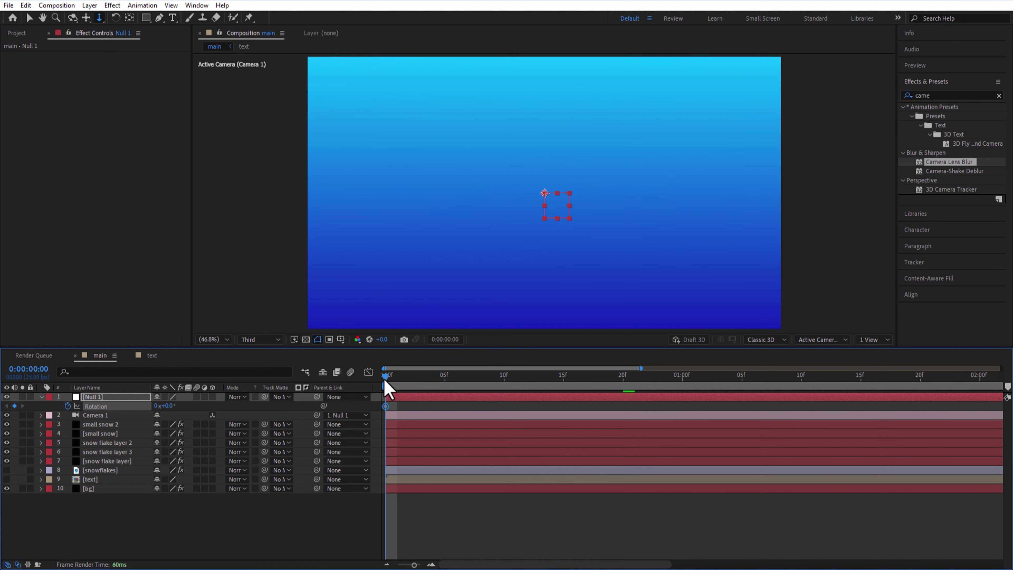
left_click_drag(385, 382, 627, 387)
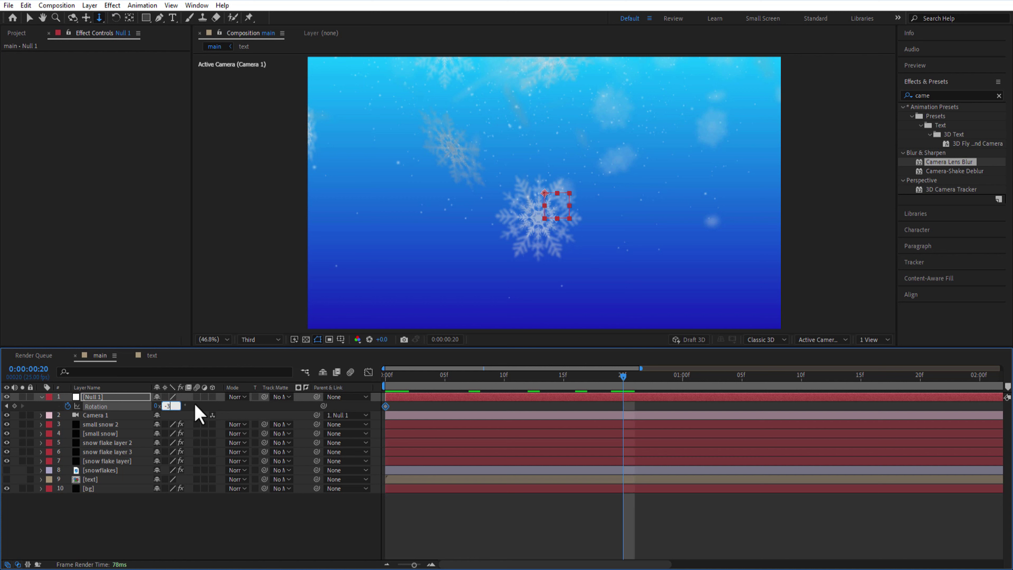
key("Return")
key("Page_Down")
key("Page_Down")
key("Page_Down")
key("Page_Down")
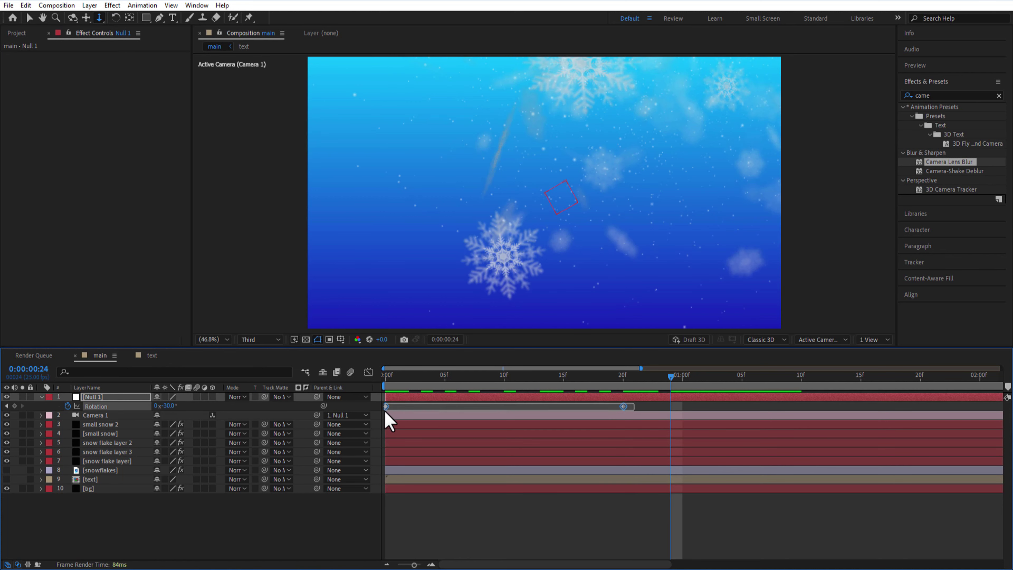
Step: Apply Easy Ease to the rotation keyframes and collapse the null
right_click(384, 408)
mouse_move(448, 407)
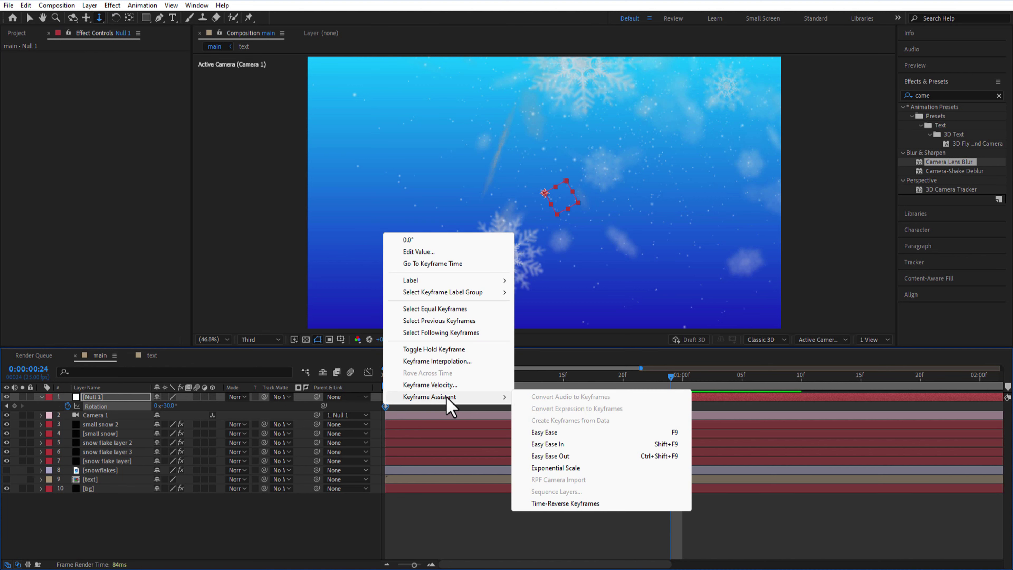
left_click(543, 427)
left_click(42, 397)
left_click(128, 519)
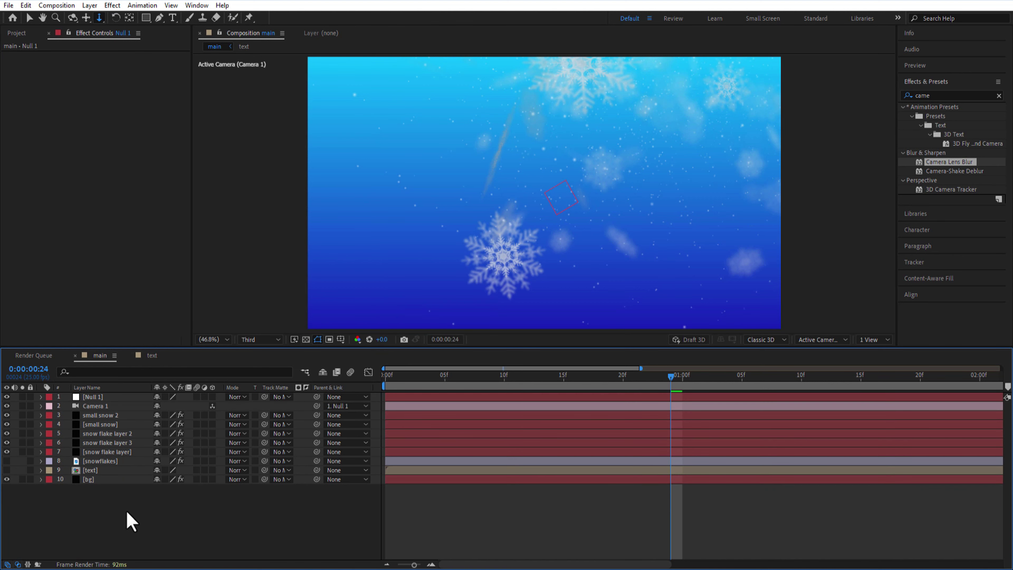
Step: Add a second Null Object and parent Null 1 to Null 2
right_click(132, 521)
mouse_move(199, 381)
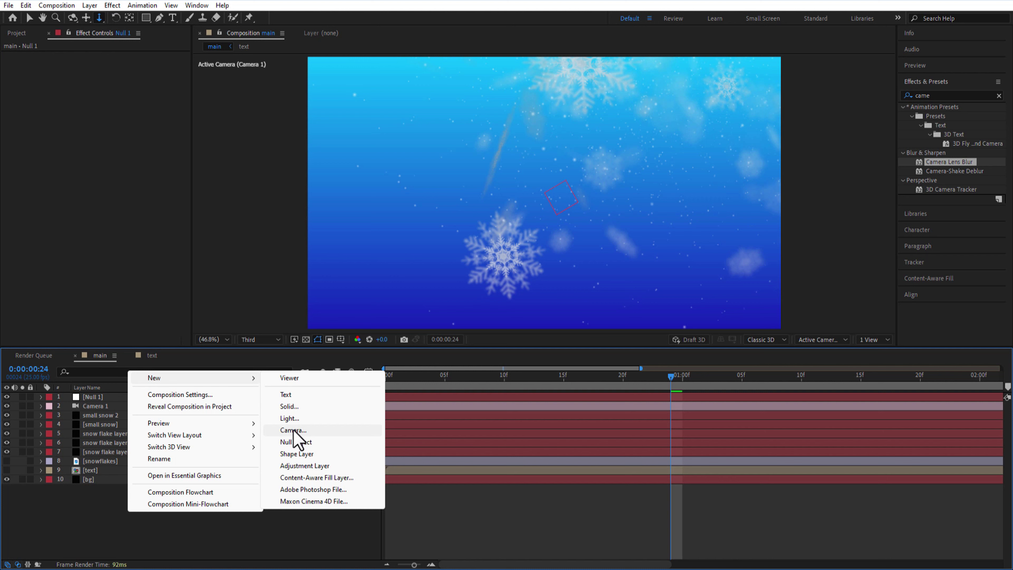
left_click(295, 443)
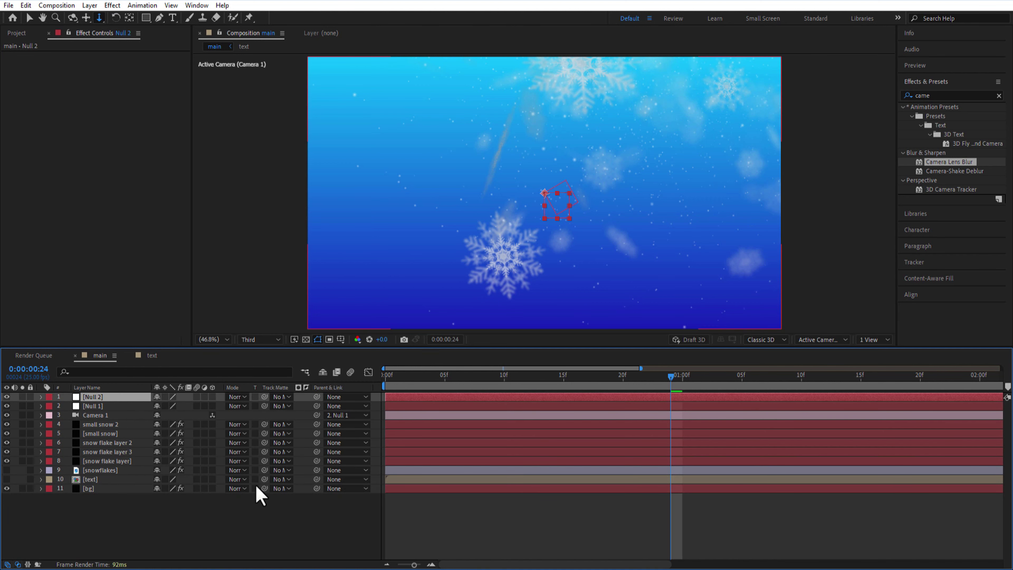
left_click_drag(316, 406, 117, 400)
Step: Give Null 2's Rotation the expression wiggle(.5,50)
key("r")
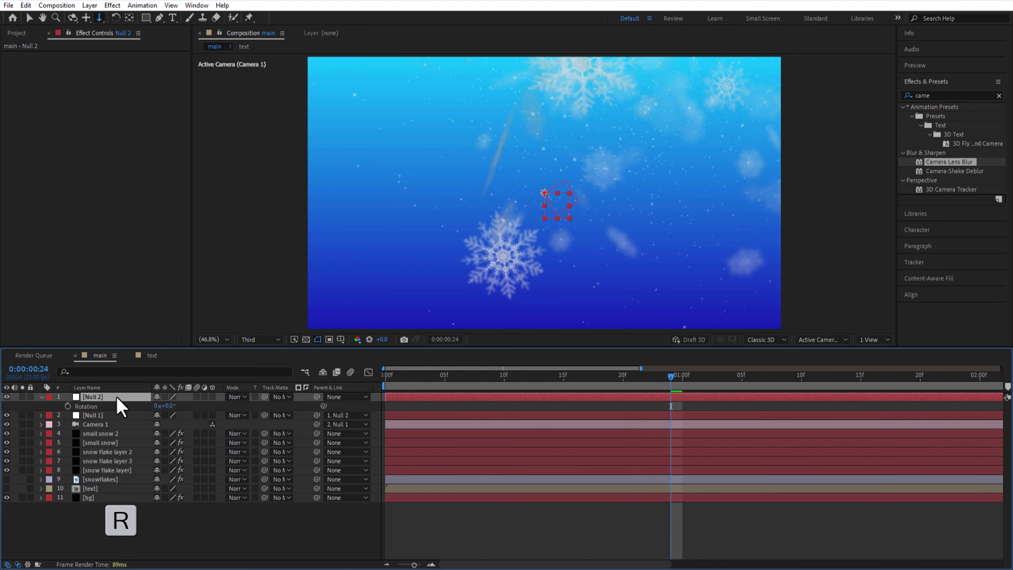
left_click(67, 406, "alt")
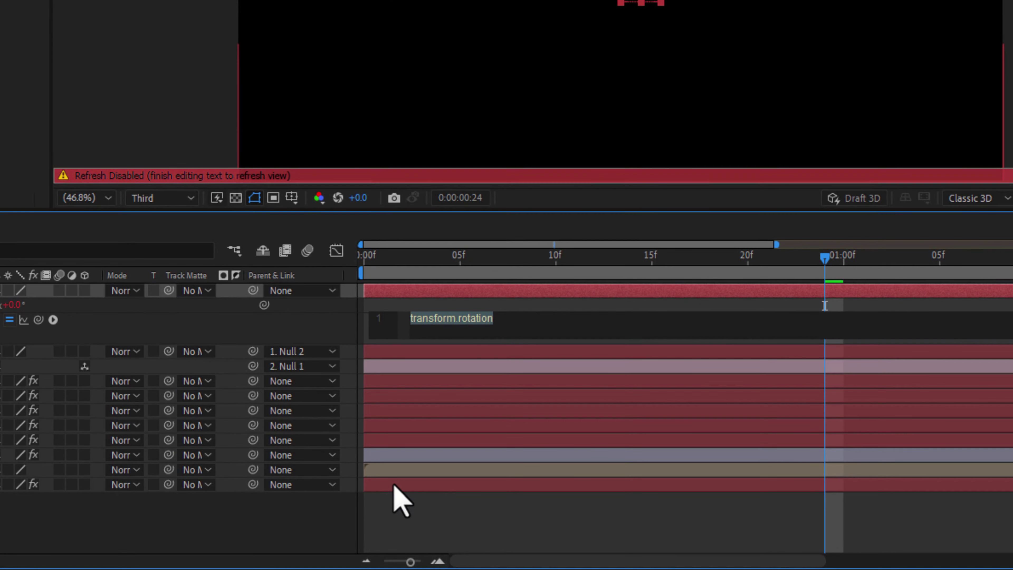
type("wiggle(.5,50")
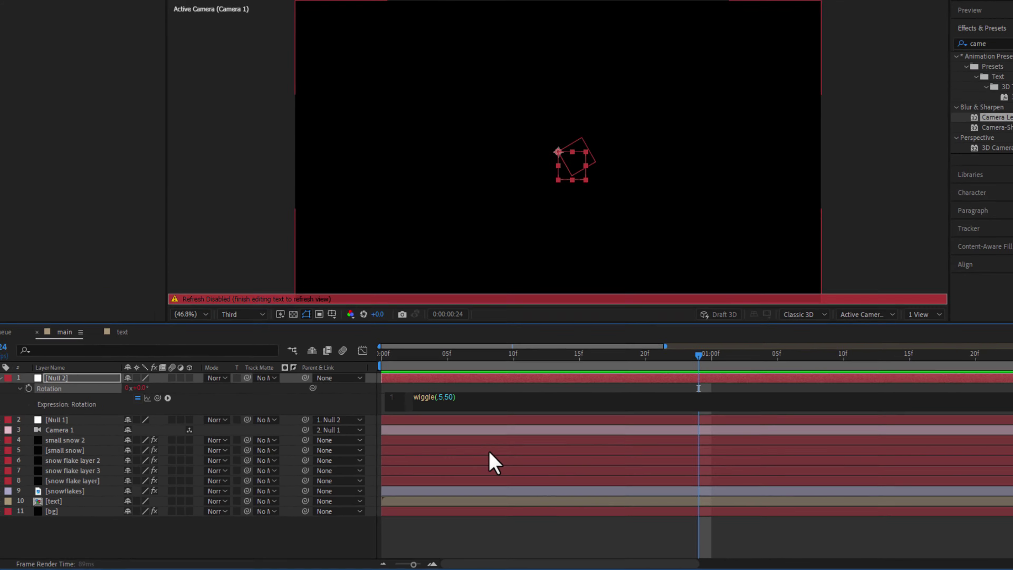
left_click(0, 327)
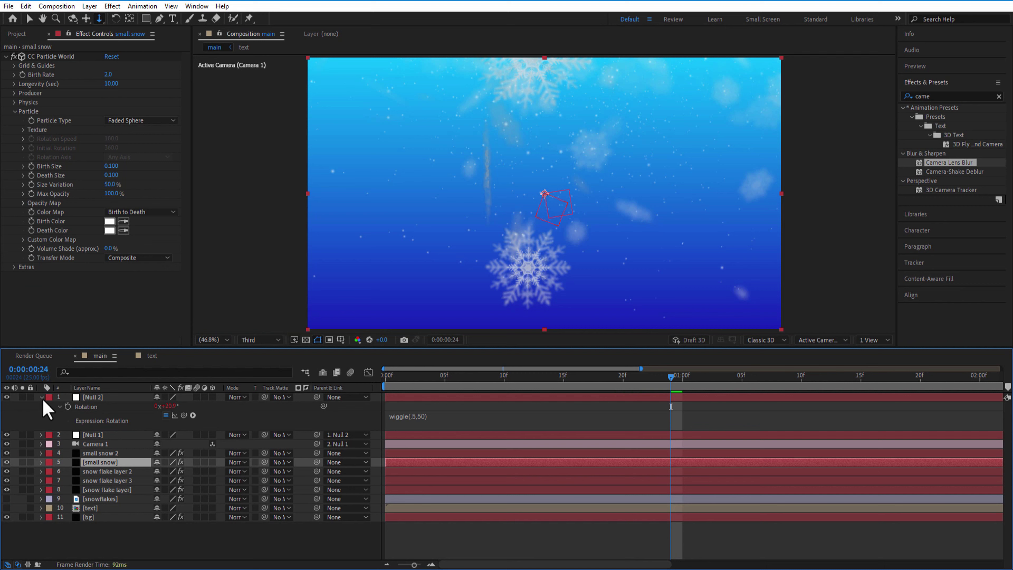
left_click(41, 398)
Step: Add a new Adjustment Layer at the top of the composition from frame 0
left_click(386, 380)
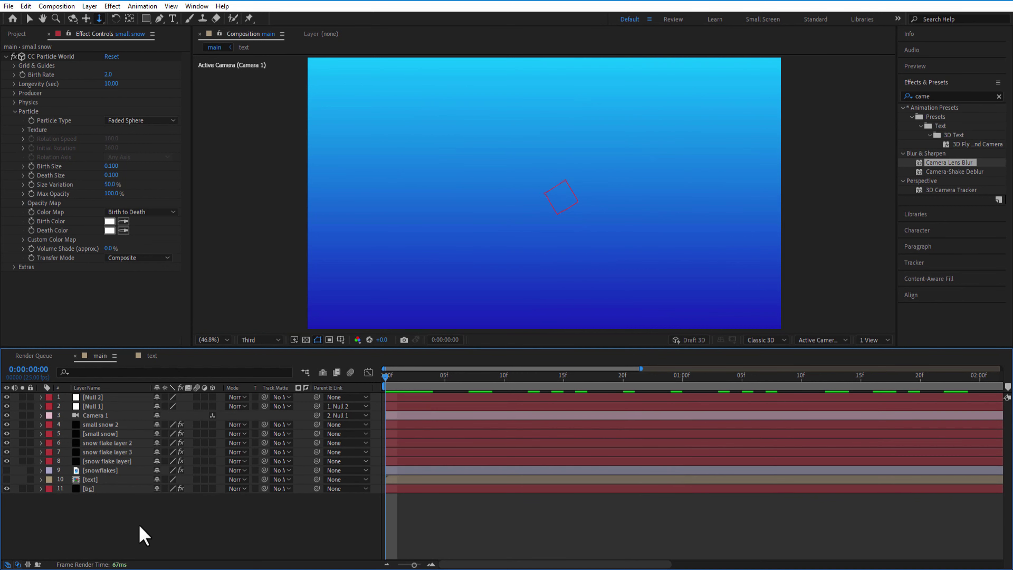
right_click(140, 527)
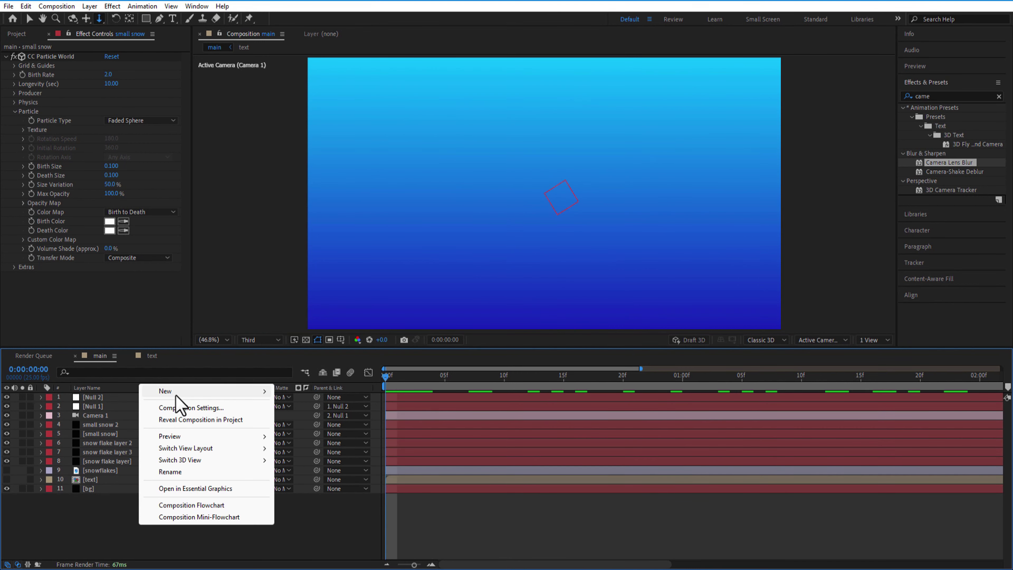
mouse_move(251, 392)
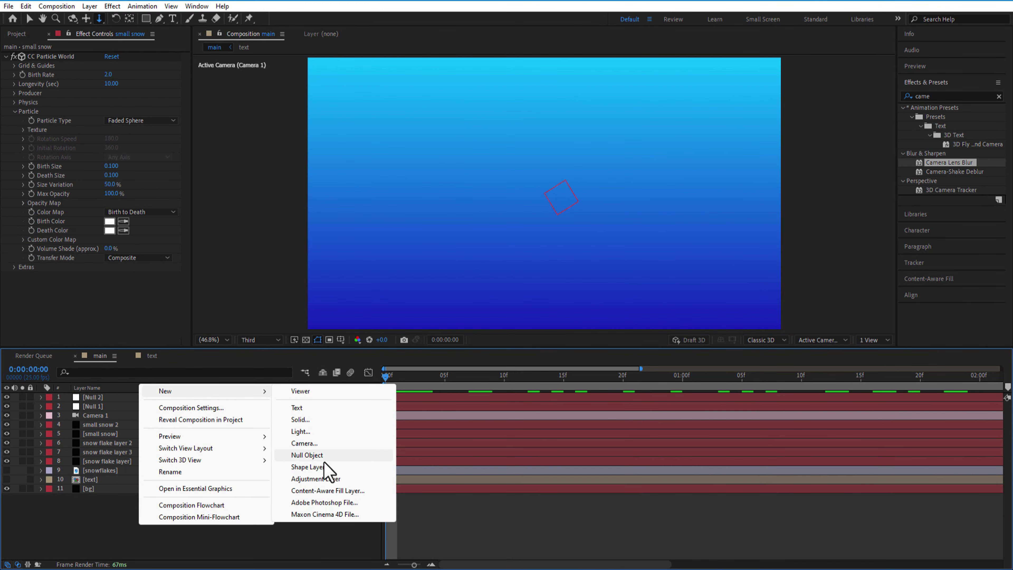
left_click(325, 479)
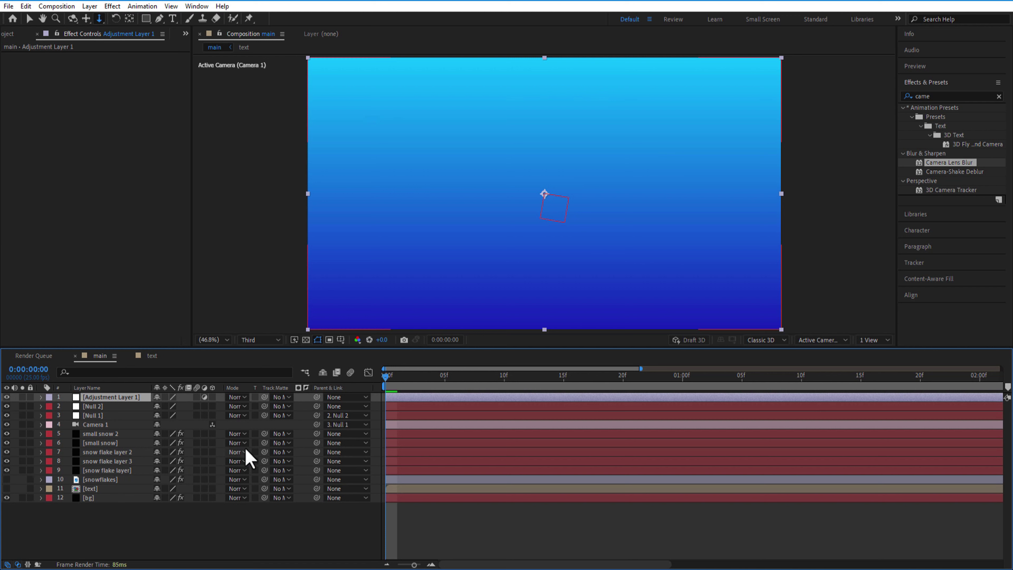
Step: Apply the Noise effect to the adjustment layer and preview the grainy scene
double_click(940, 96)
type("noise")
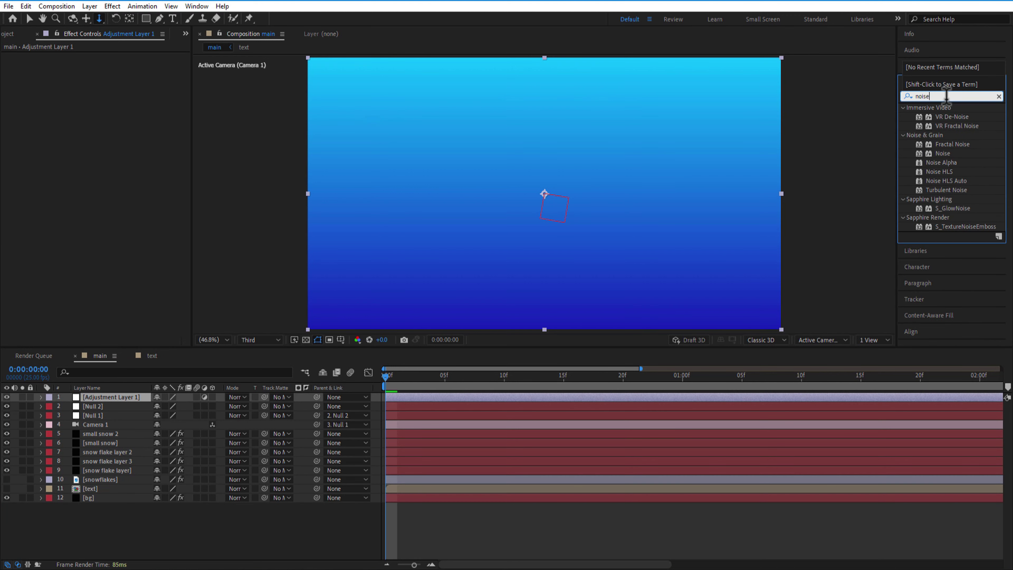
left_click_drag(943, 153, 129, 401)
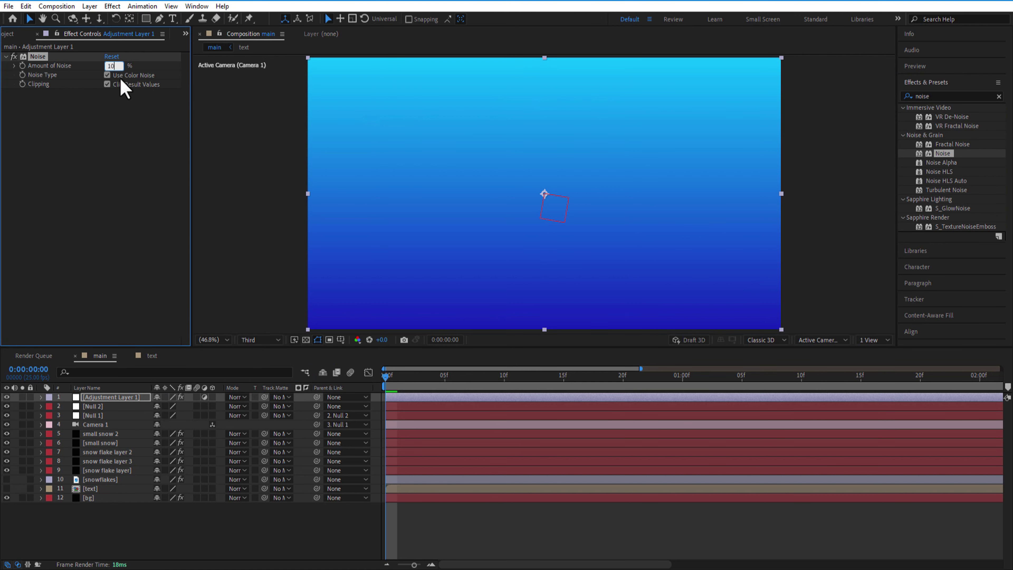
key("space")
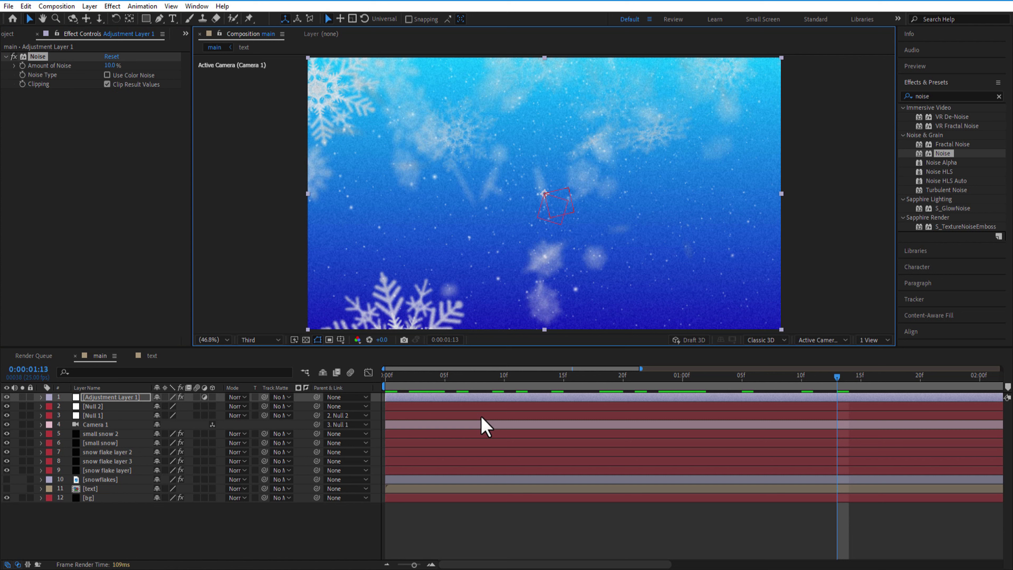
Step: Turn on the text and background layers and preview the title
left_click(70, 489)
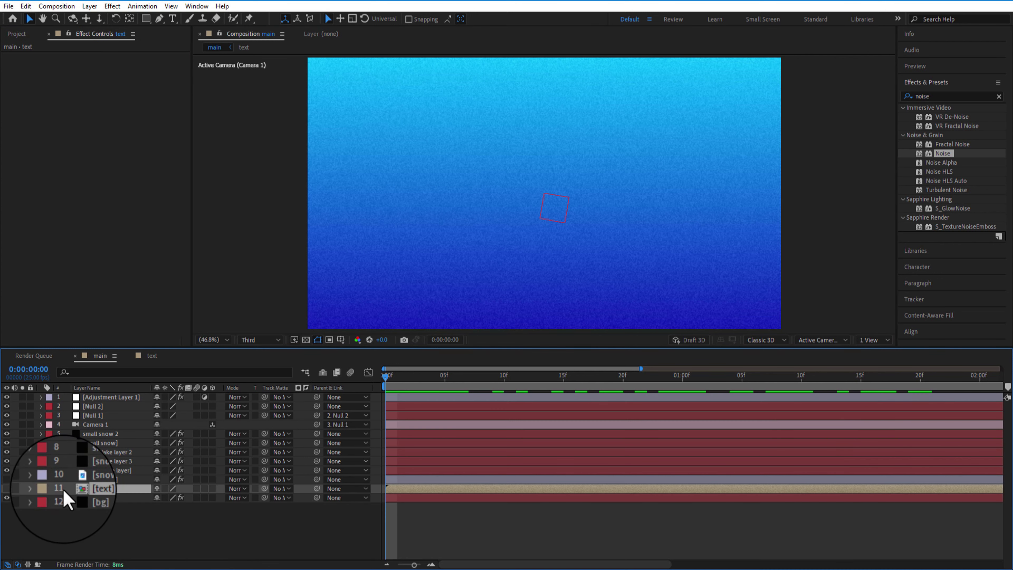
left_click_drag(7, 498, 7, 490)
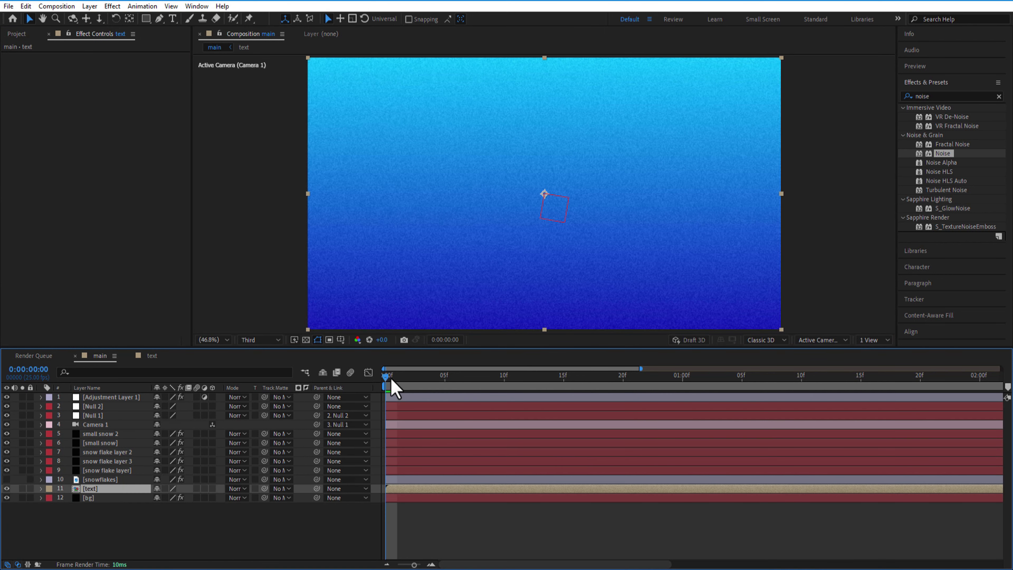
key("space")
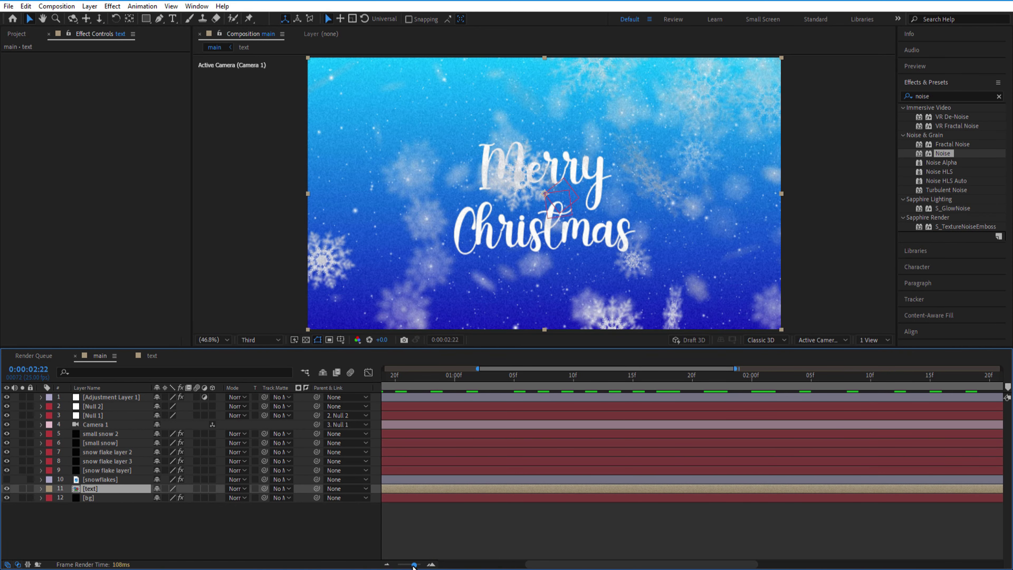
left_click_drag(414, 564, 375, 567)
Step: Apply Gradient Ramp to the text layer with a light blue start colour
double_click(932, 95)
key("BackSpace")
type("ramp")
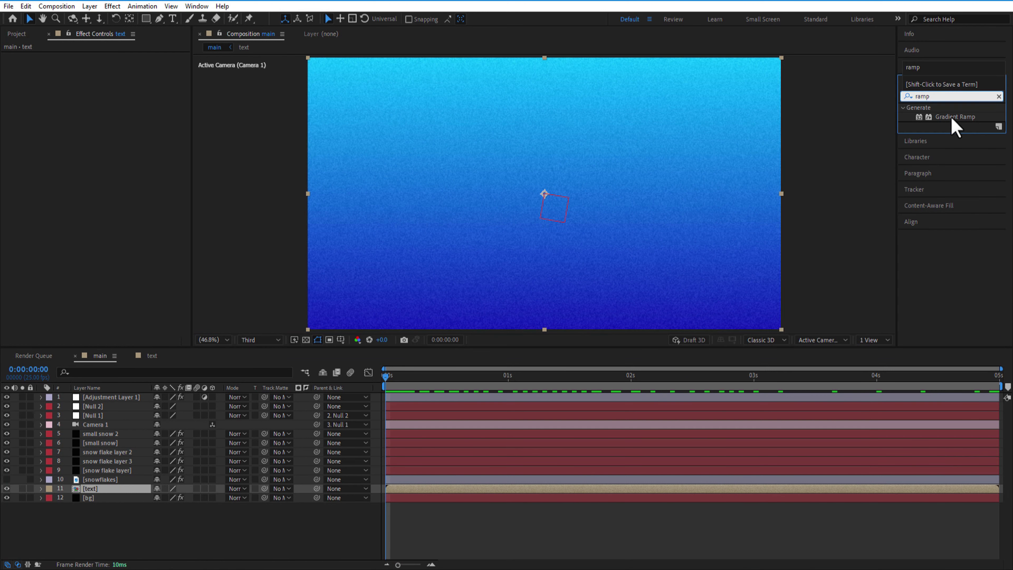
left_click_drag(953, 119, 100, 490)
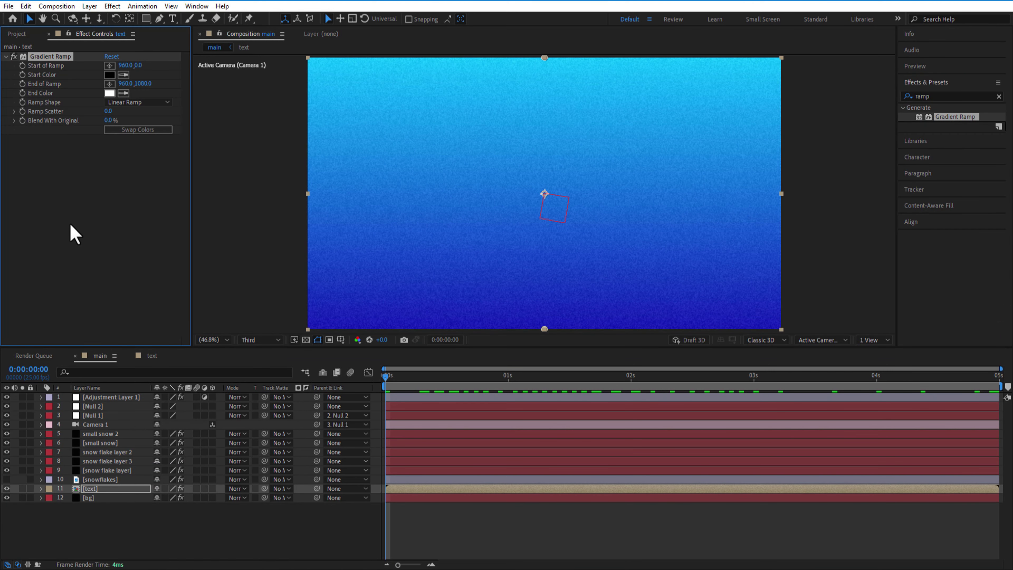
left_click(923, 379)
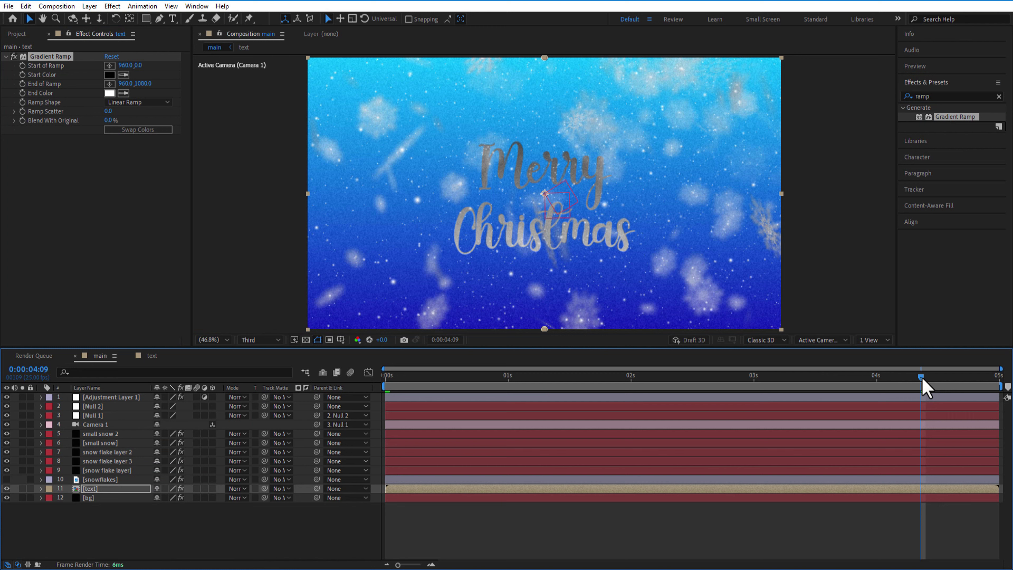
left_click(123, 75)
left_click(379, 295)
Step: Add a Glow effect to the text and set Glow Intensity to 0.7
left_click(936, 96)
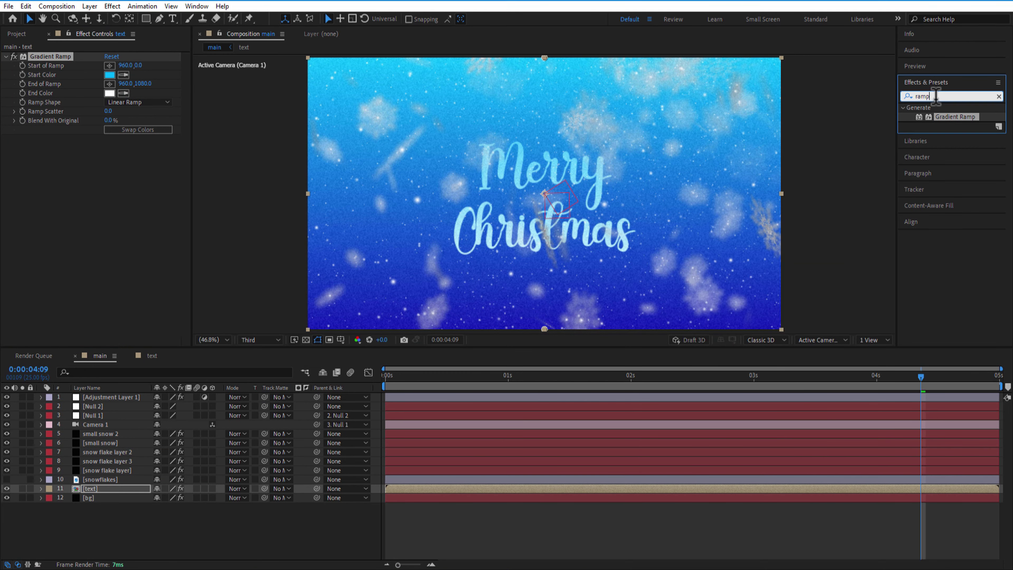
key("BackSpace")
key("BackSpace")
key("BackSpace")
key("BackSpace")
type("glow")
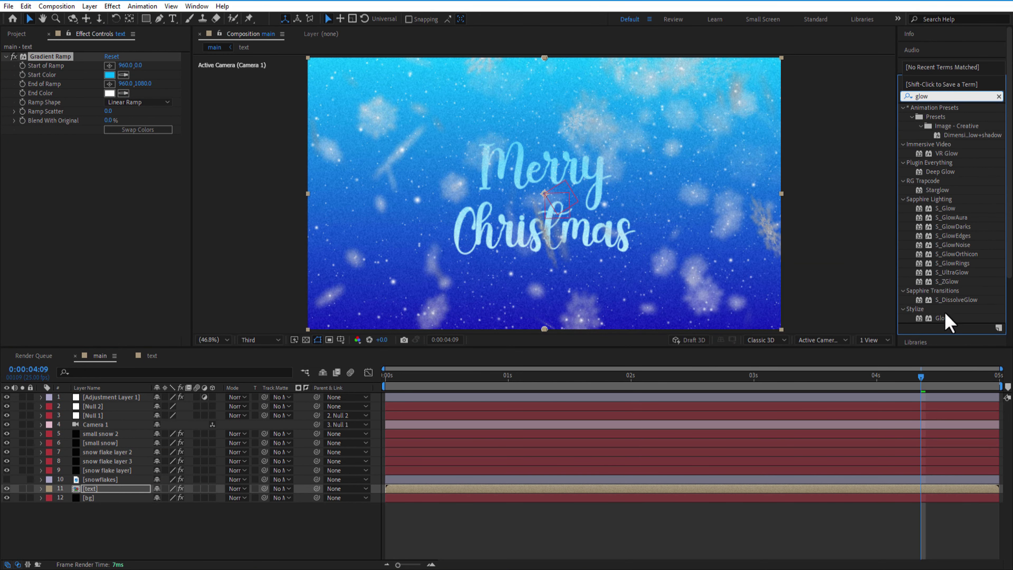
left_click_drag(946, 318, 113, 490)
left_click_drag(107, 176, 100, 179)
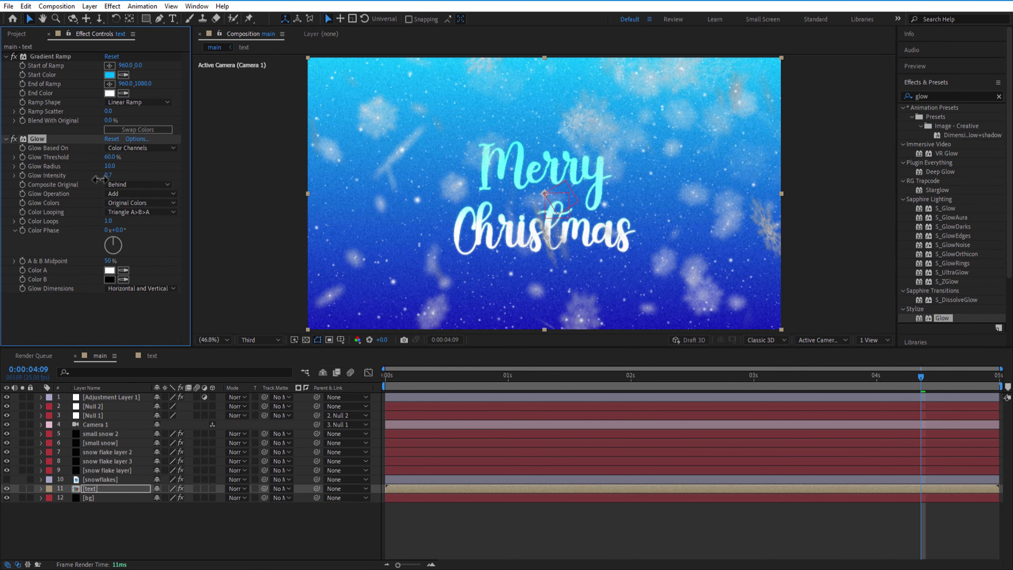
Step: Enable motion blur on the animated layers and return the playhead to frame 0
left_click(118, 312)
key("space")
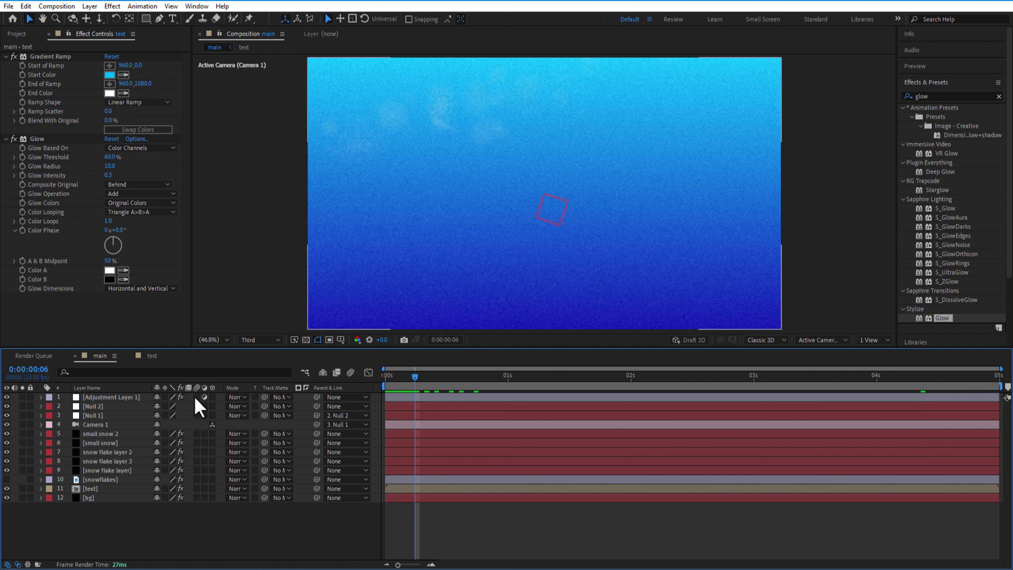
left_click_drag(197, 397, 197, 488)
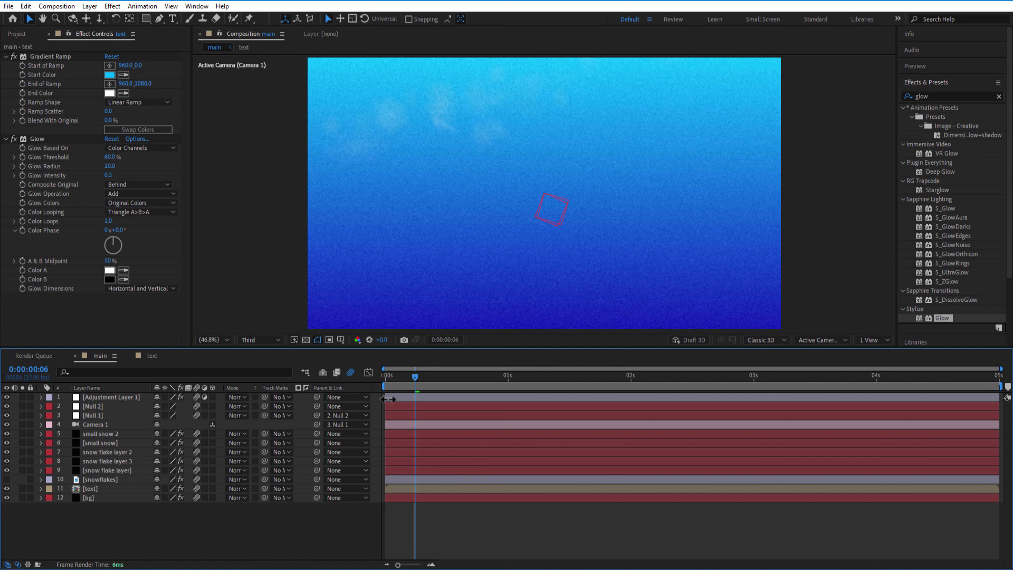
left_click_drag(413, 380, 369, 384)
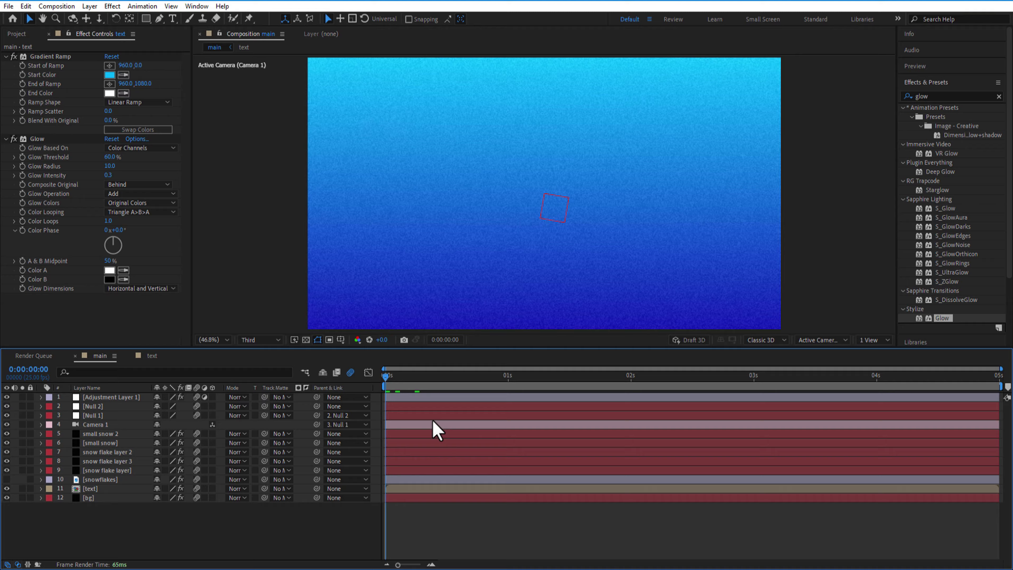